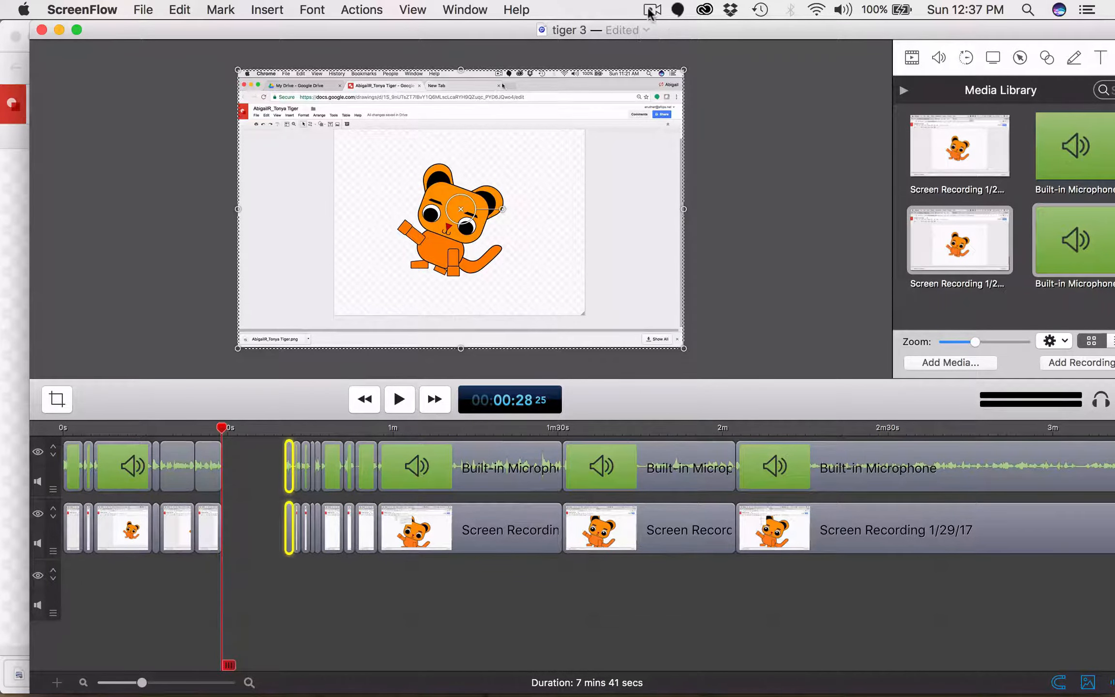
left_click(652, 9)
left_click(673, 49)
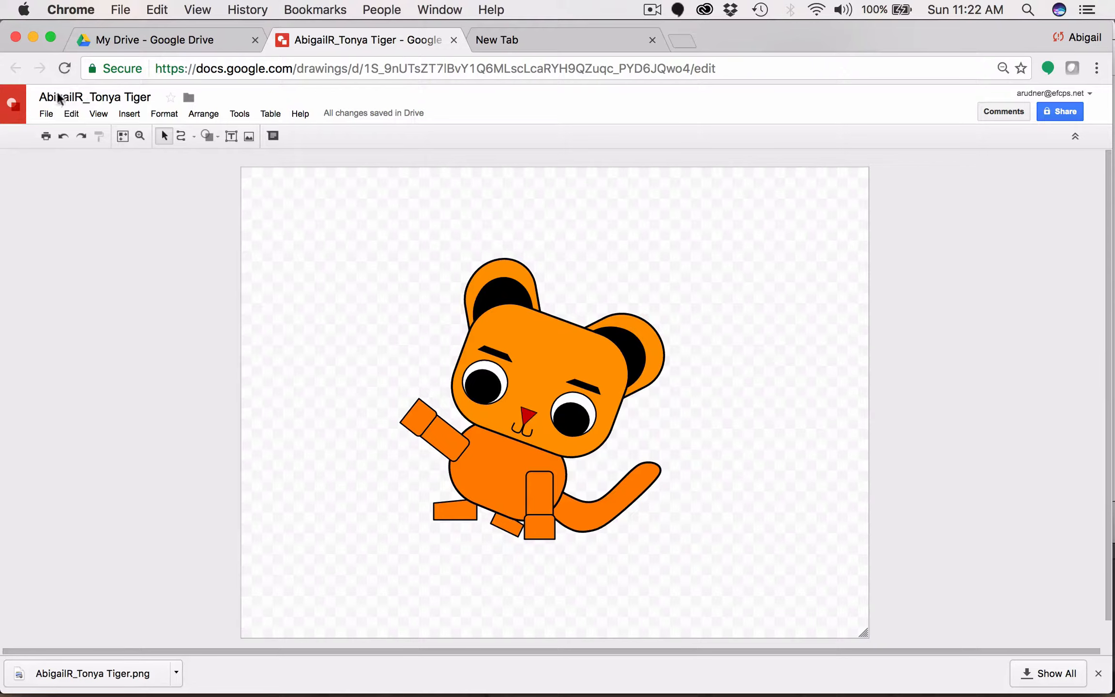
- Draw a small circle on the upper part of the black pupil in the tiger's left-hand eye
left_click(100, 112)
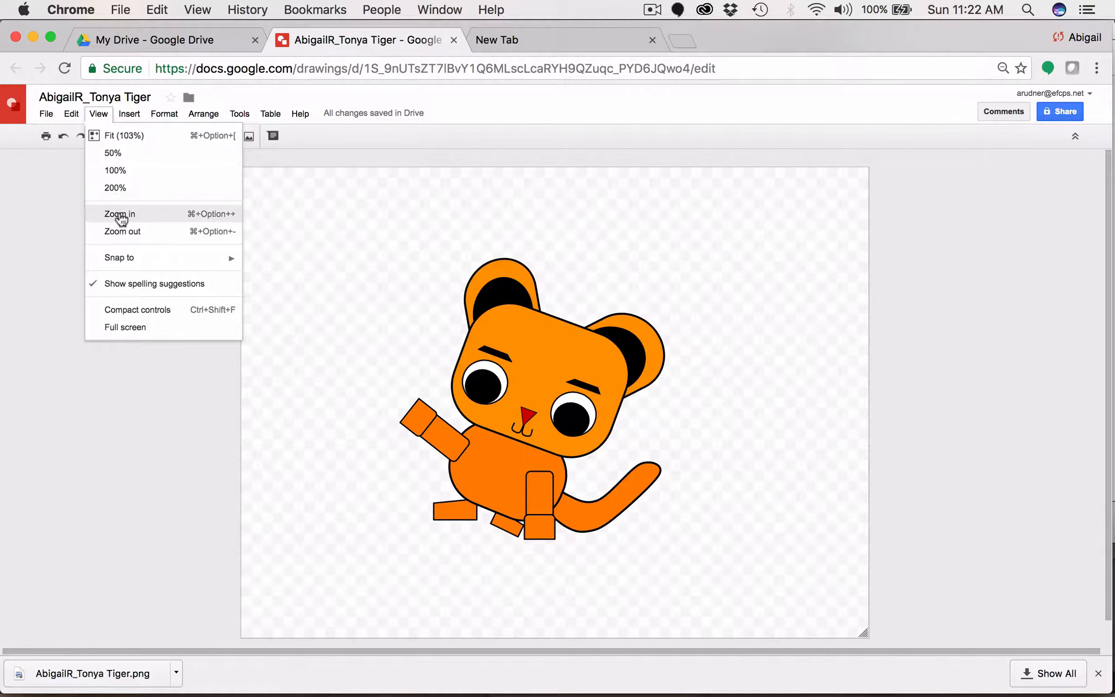
left_click(121, 214)
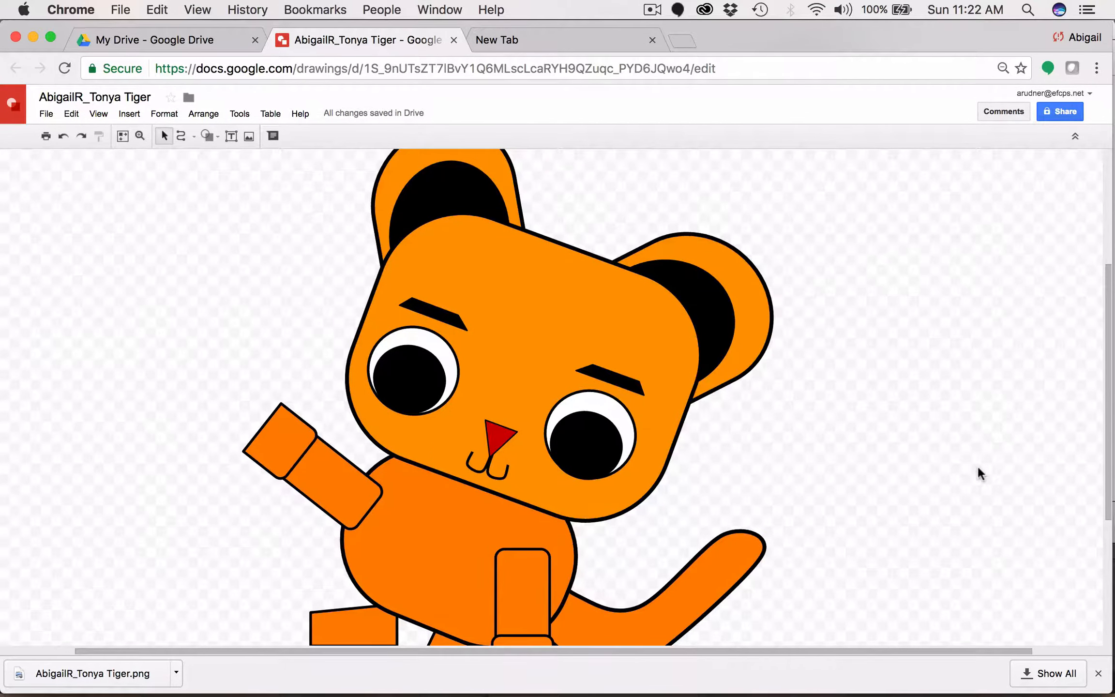
scroll(978, 474, "up", 1)
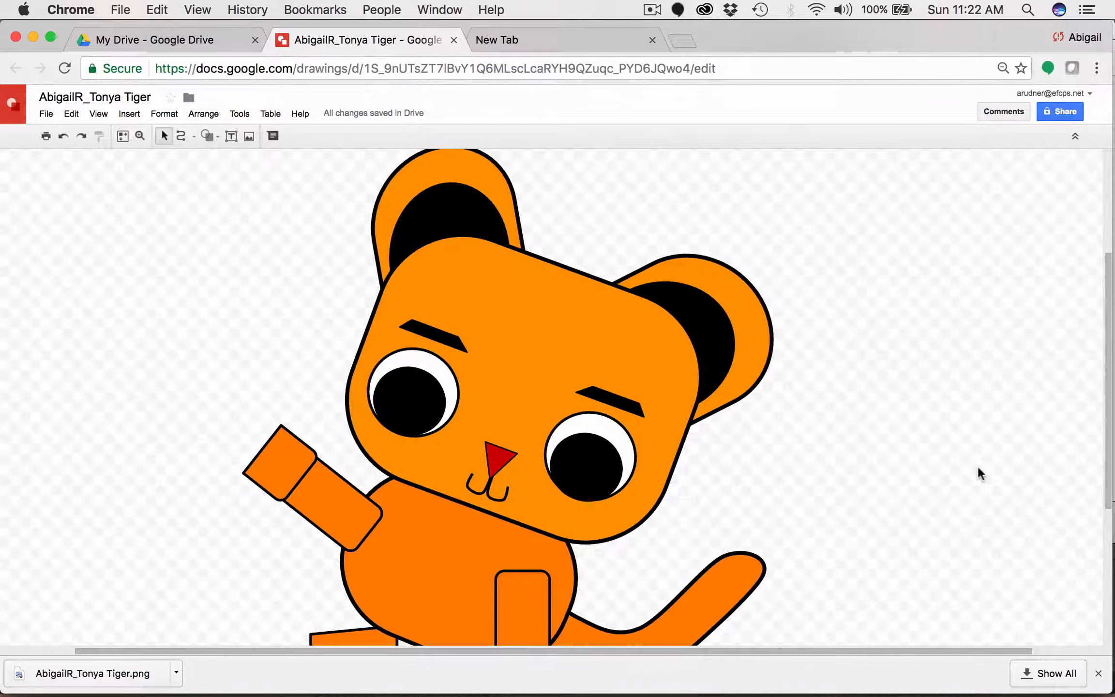
left_click(215, 137)
mouse_move(229, 160)
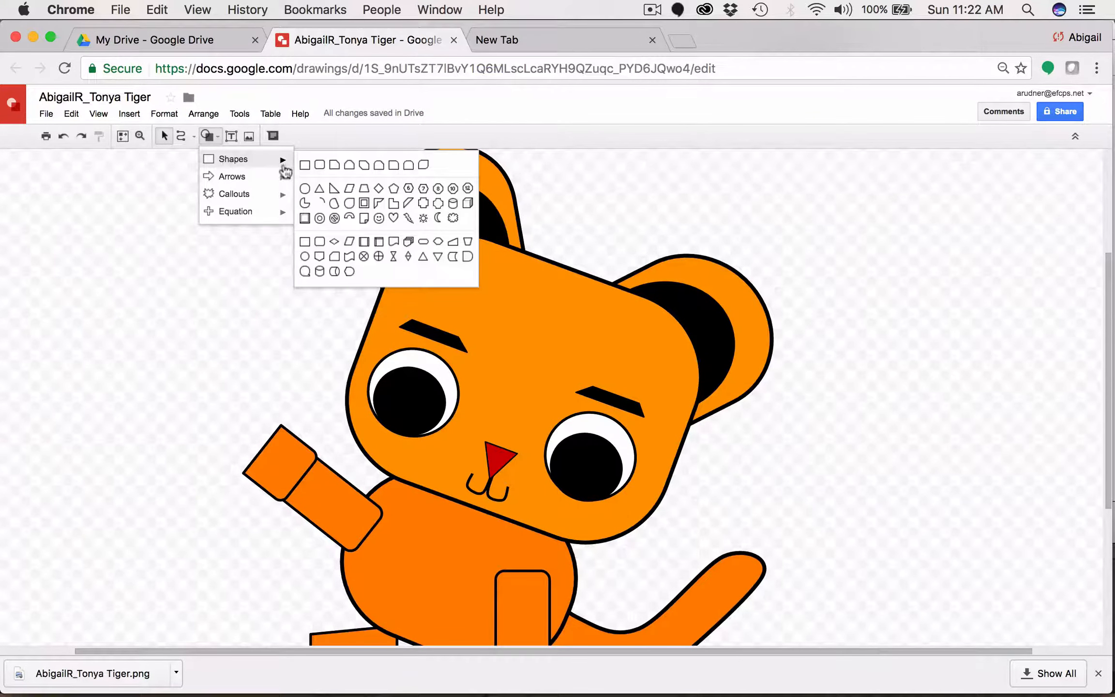
left_click(305, 190)
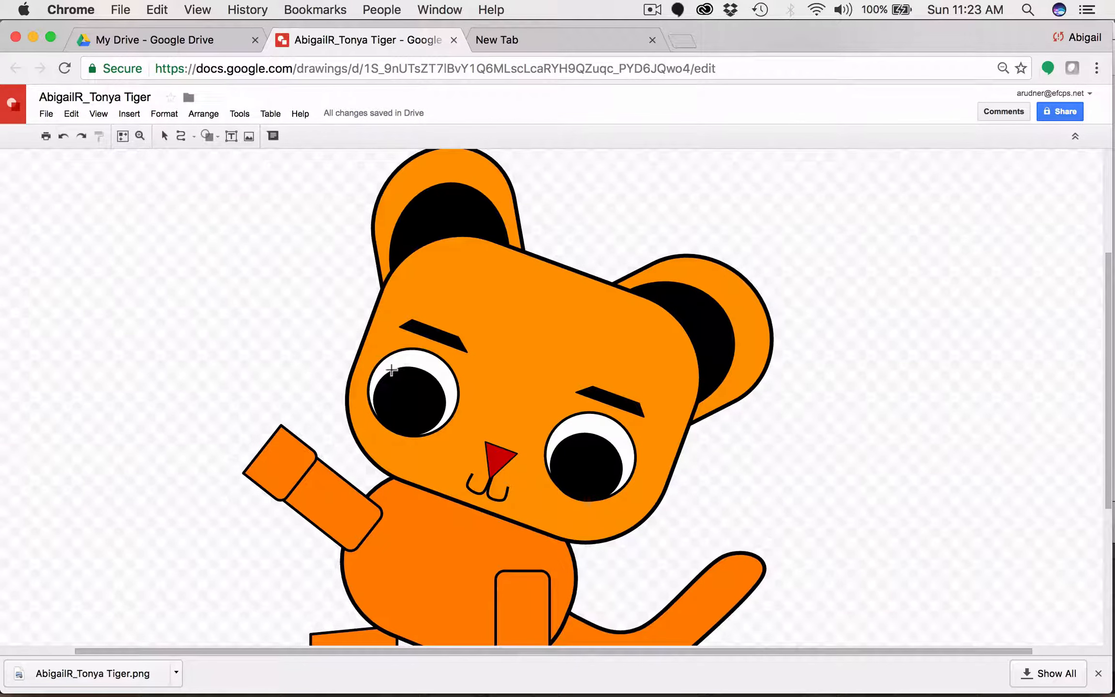
left_click_drag(392, 373, 417, 399)
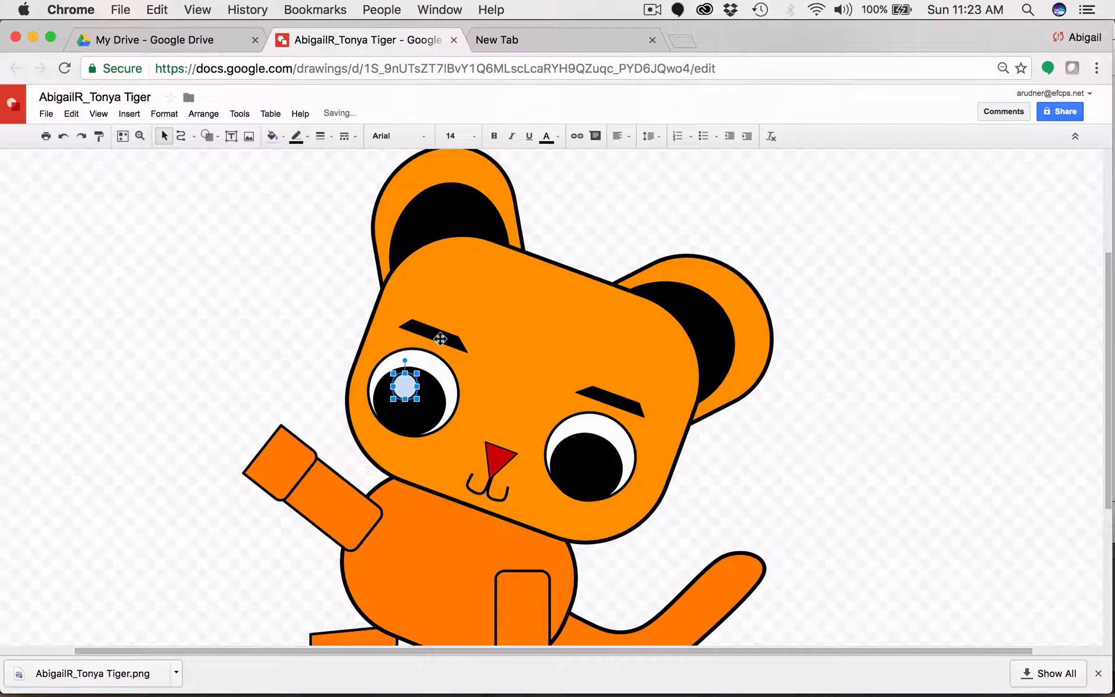
- Fill the small circle on the left-hand pupil with white to make an eye highlight
left_click(273, 136)
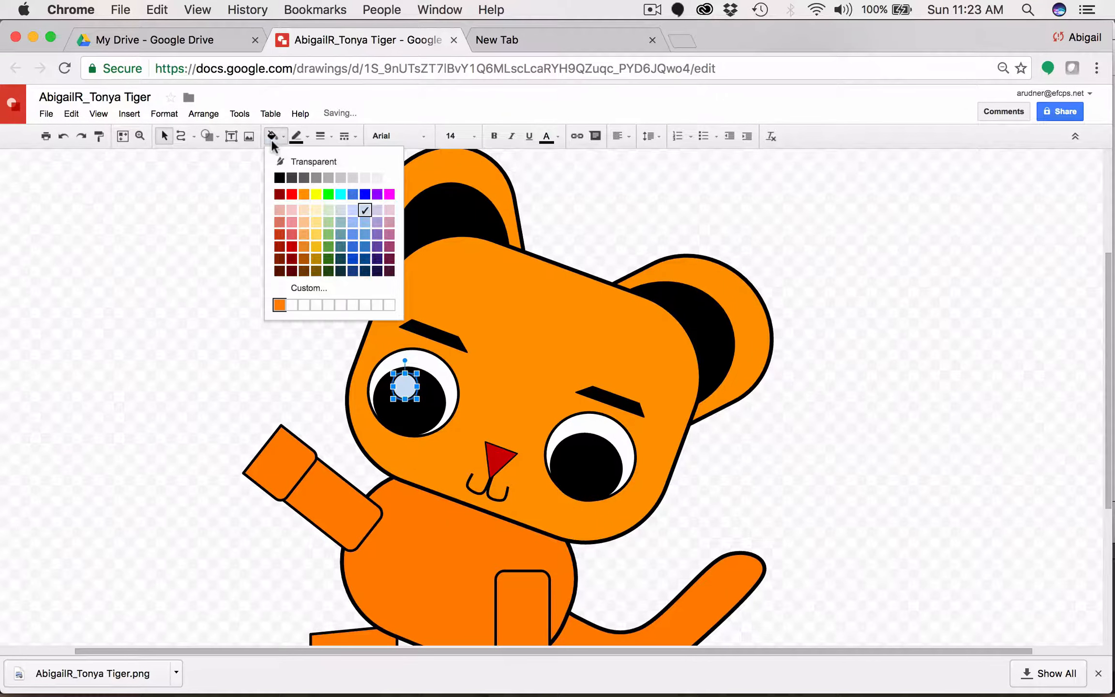
left_click(389, 177)
left_click(293, 383)
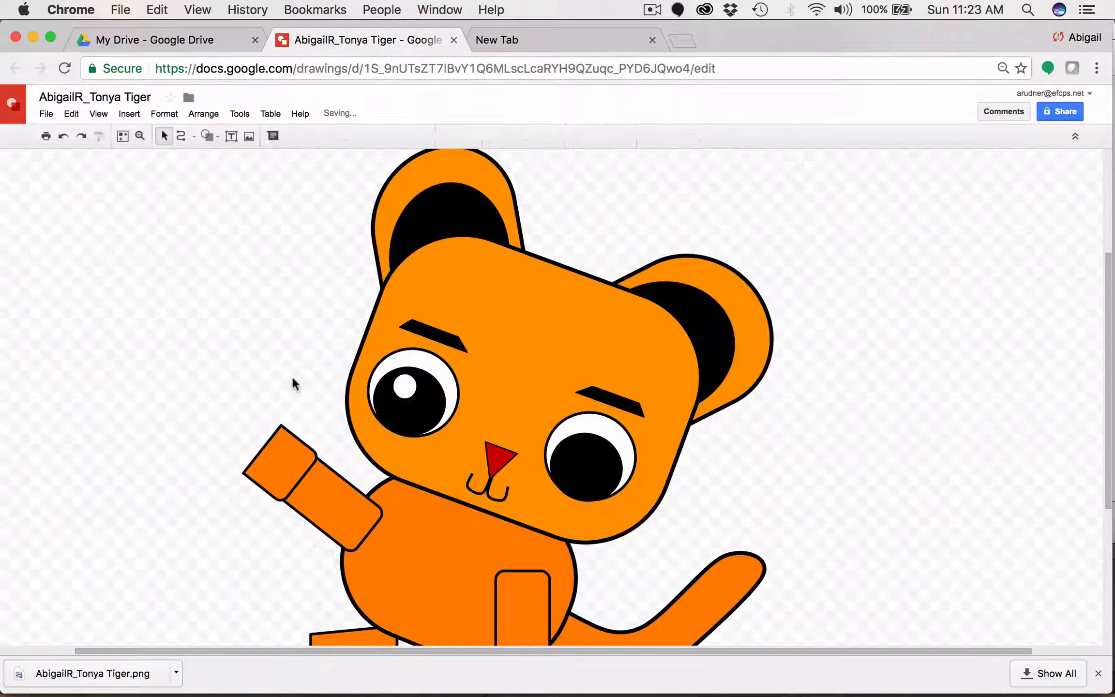
- Copy the white highlight circle and paste a duplicate of it
left_click(406, 386)
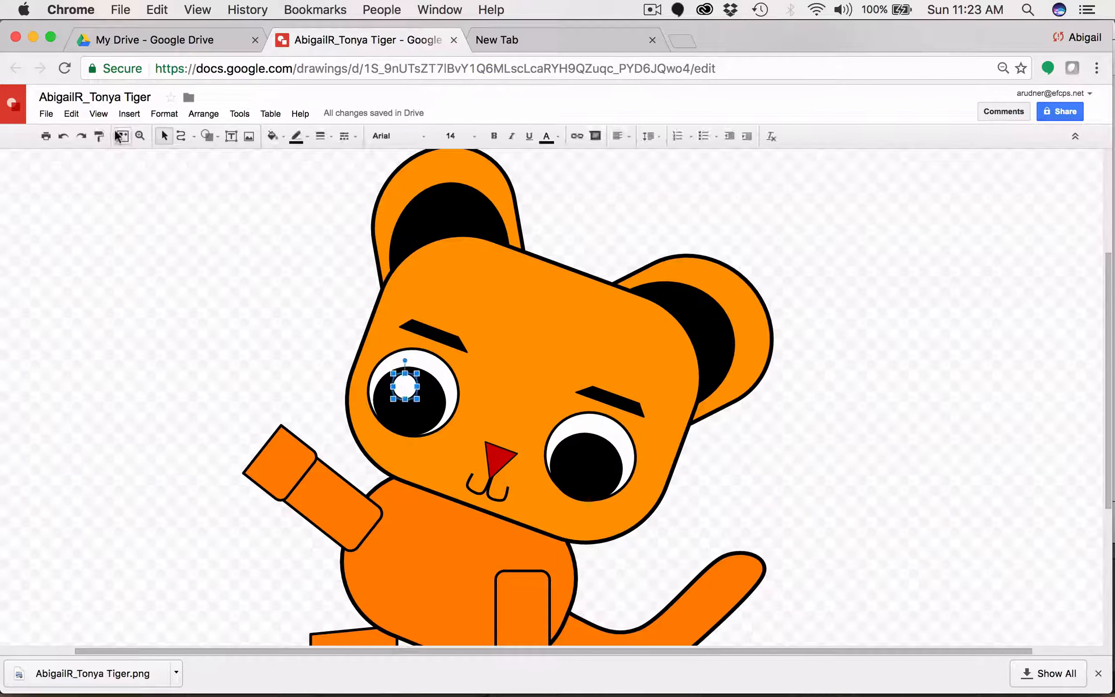
left_click(71, 113)
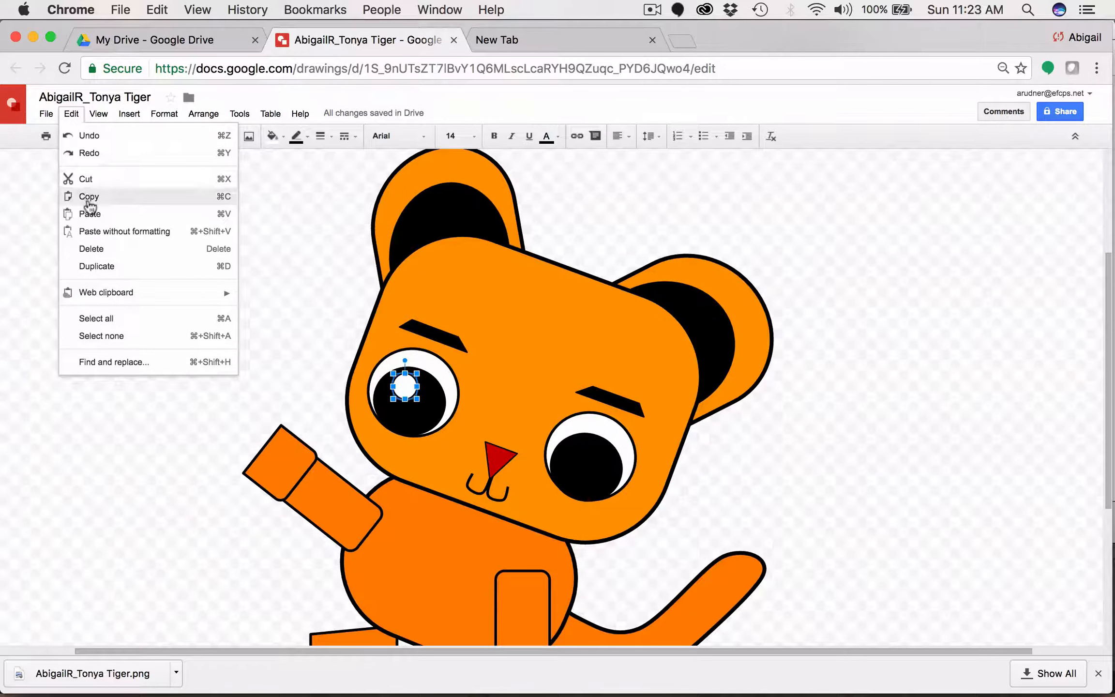
left_click(90, 200)
left_click(71, 113)
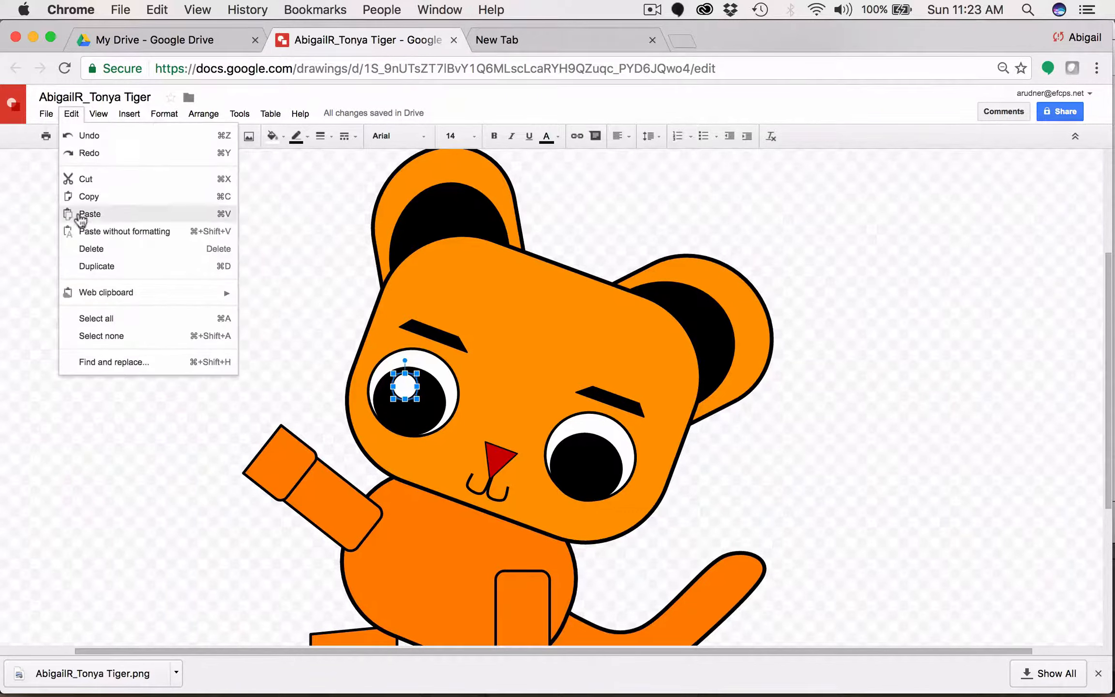
left_click(80, 216)
- Move the pasted highlight onto the right-hand eye's pupil, placed to match the highlight in the other eye
key("Right")
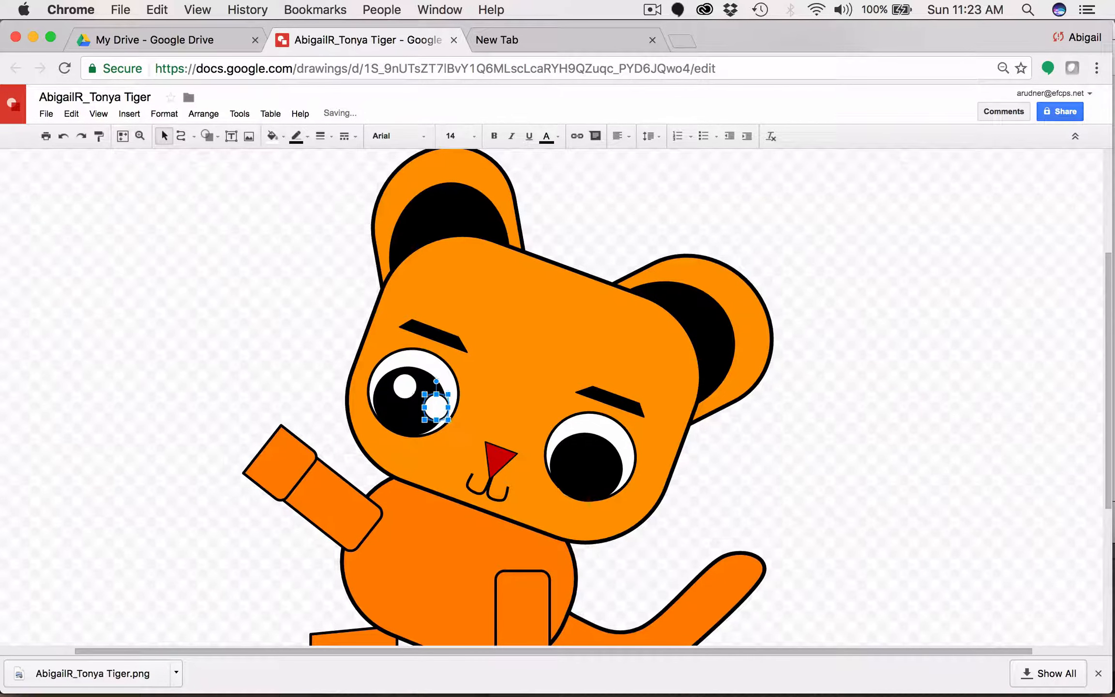
key("Right")
key("Right")
key("Right")
key("Right")
key("Right")
key("Right")
key("Right")
key("Right")
key("Right")
key("Right")
key("Down")
key("Down")
key("Right")
key("Right")
key("Right")
key("Right")
key("Down")
key("Down")
left_click(895, 422)
- Set the outline weight of the white circle of the tiger's right-hand eye to 3px
scroll(895, 422, "down", 2)
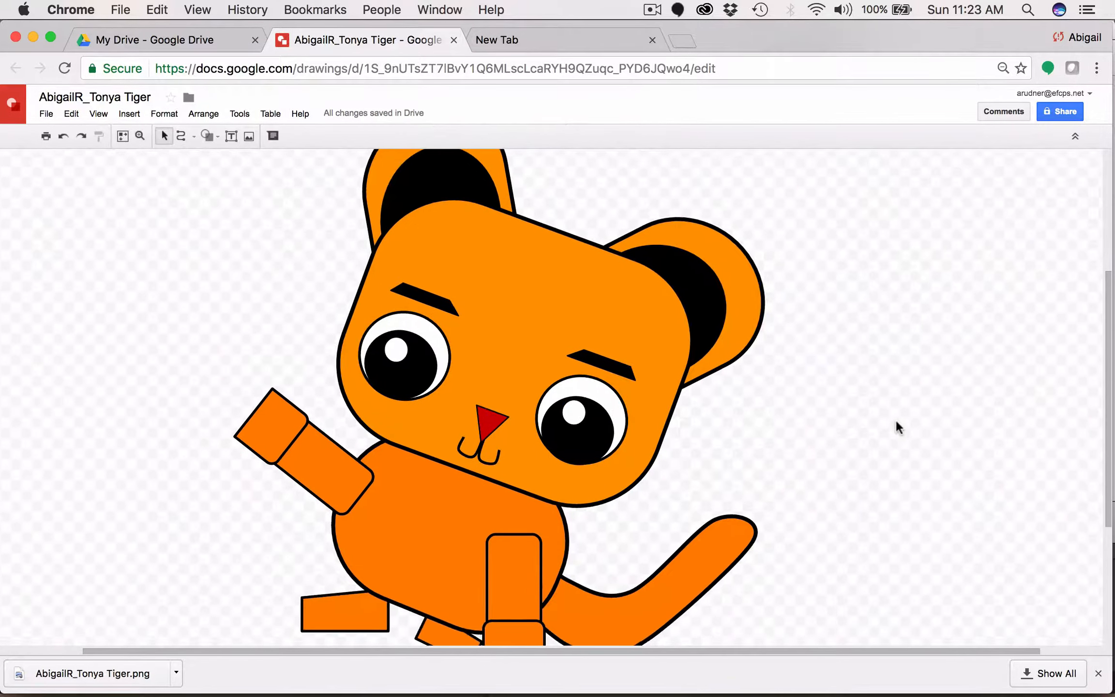
scroll(895, 419, "left", 2)
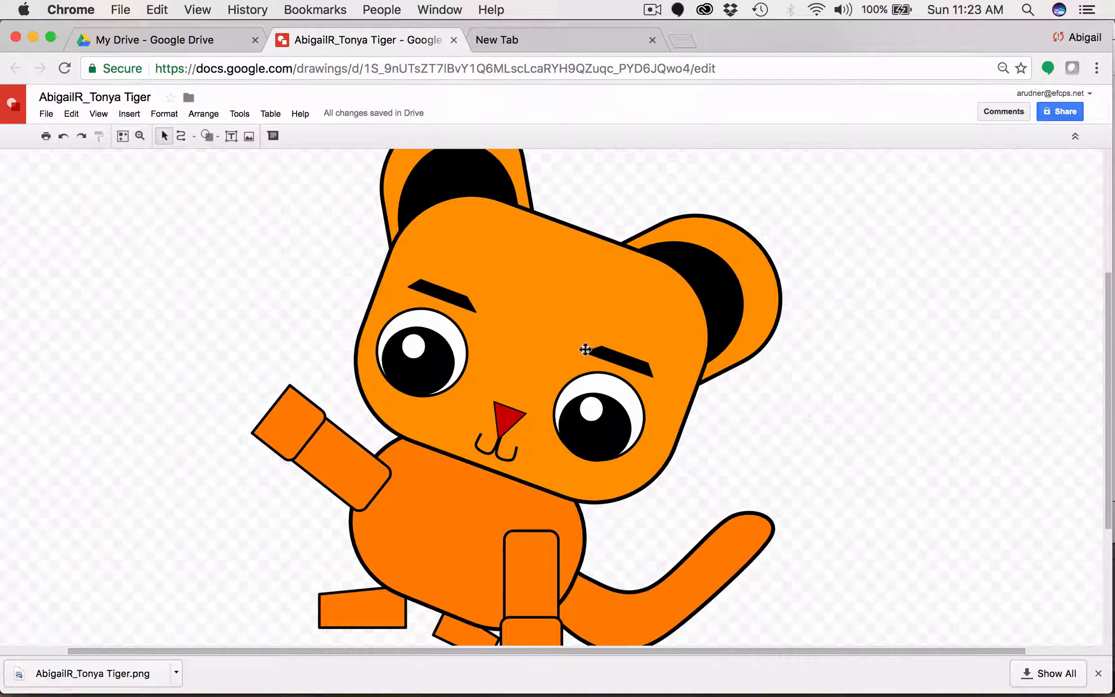
left_click(599, 382)
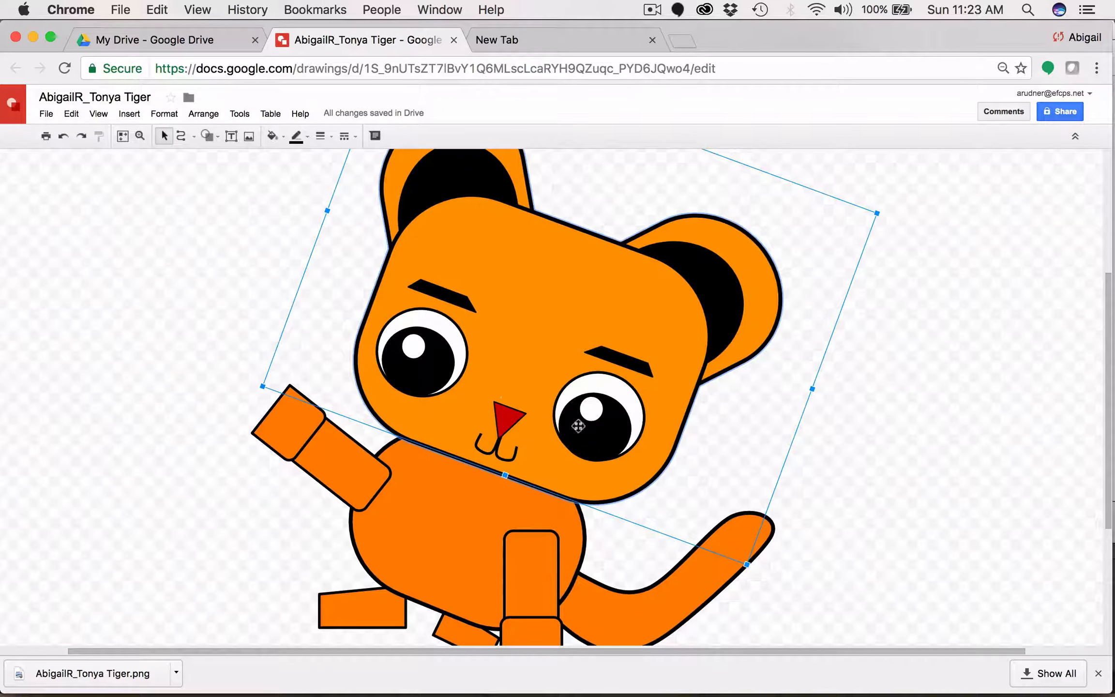
left_click(603, 380)
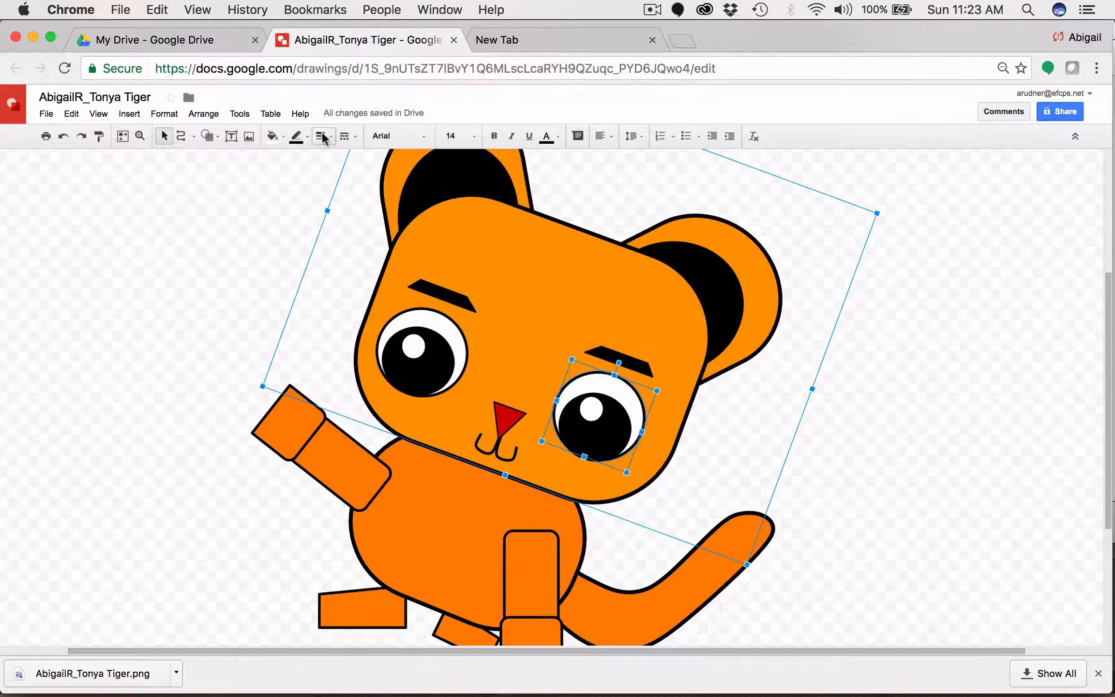
left_click(321, 137)
left_click(334, 194)
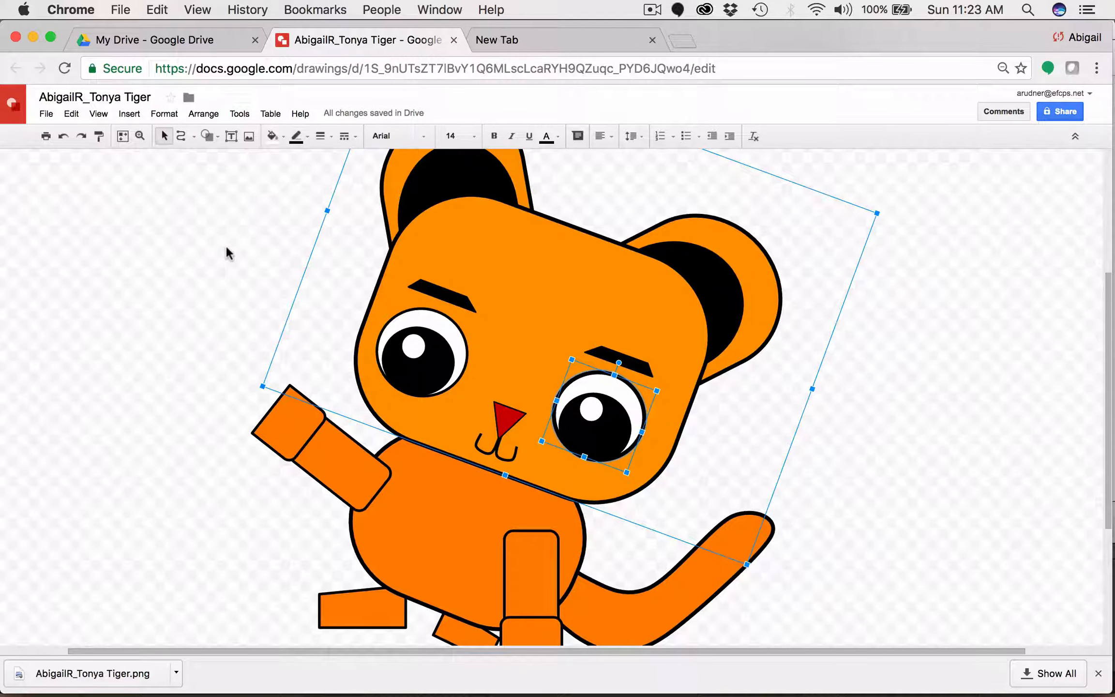
left_click(260, 307)
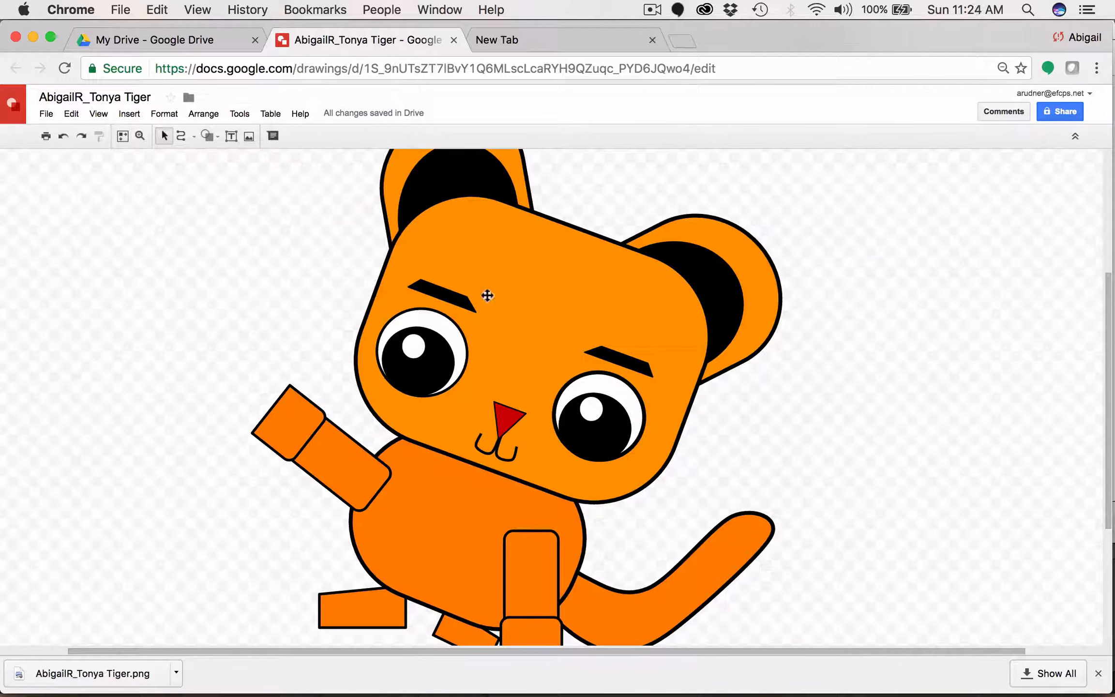
- Set the outline weight of the tiger's rounded head shape to 4px
left_click(521, 252)
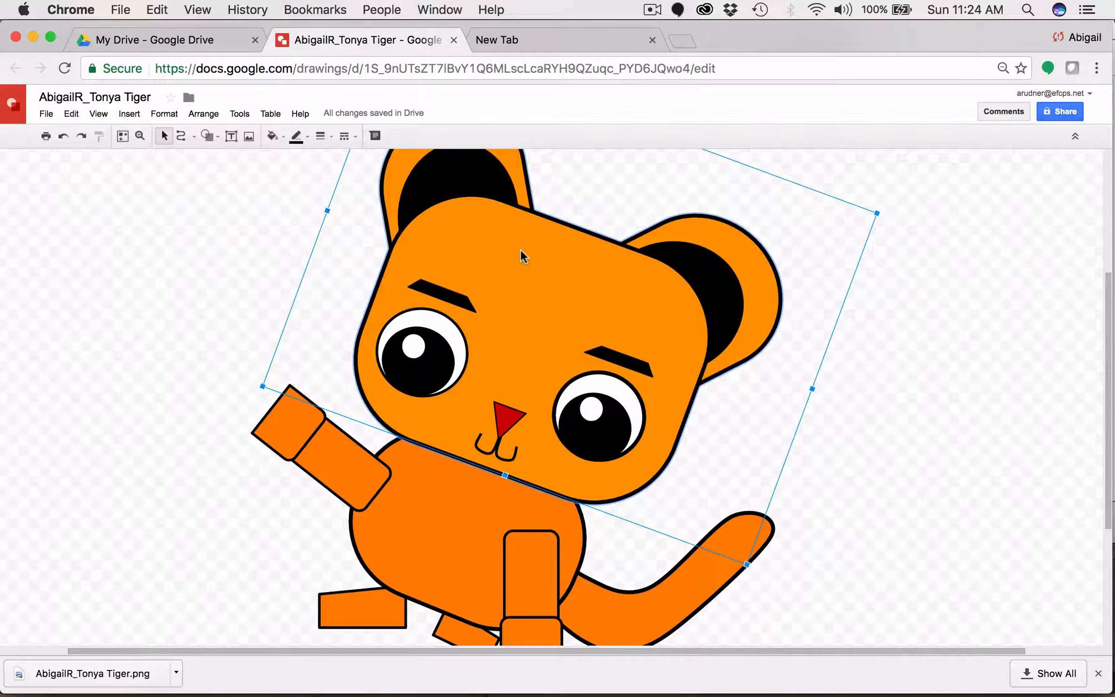
left_click(520, 250)
left_click(321, 136)
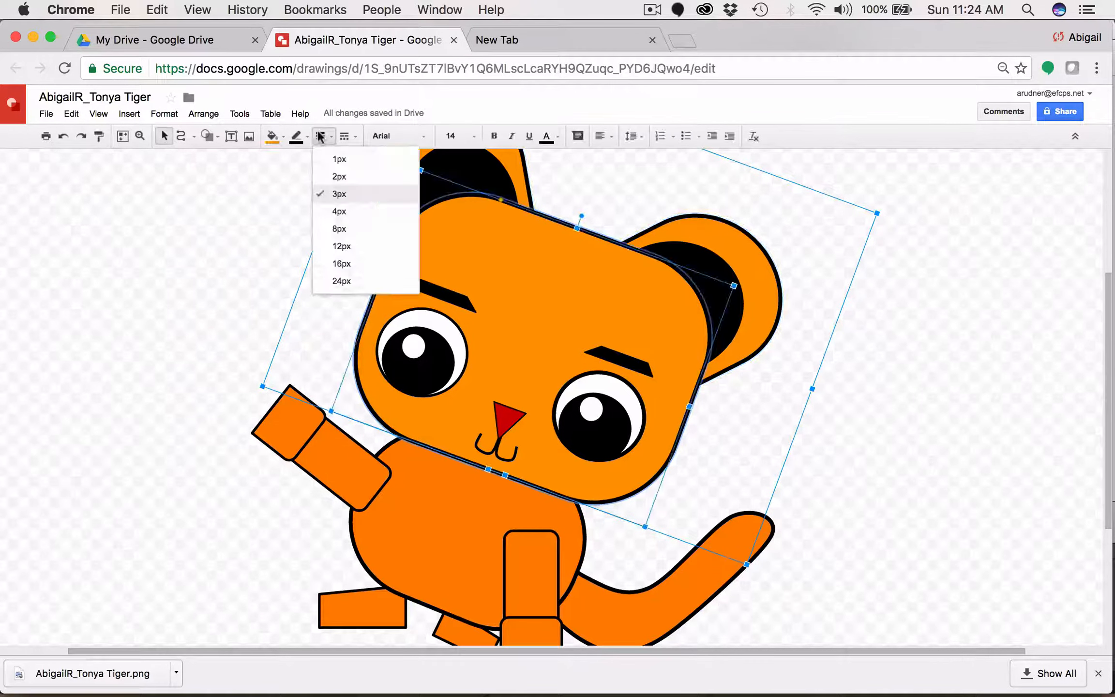
left_click(344, 213)
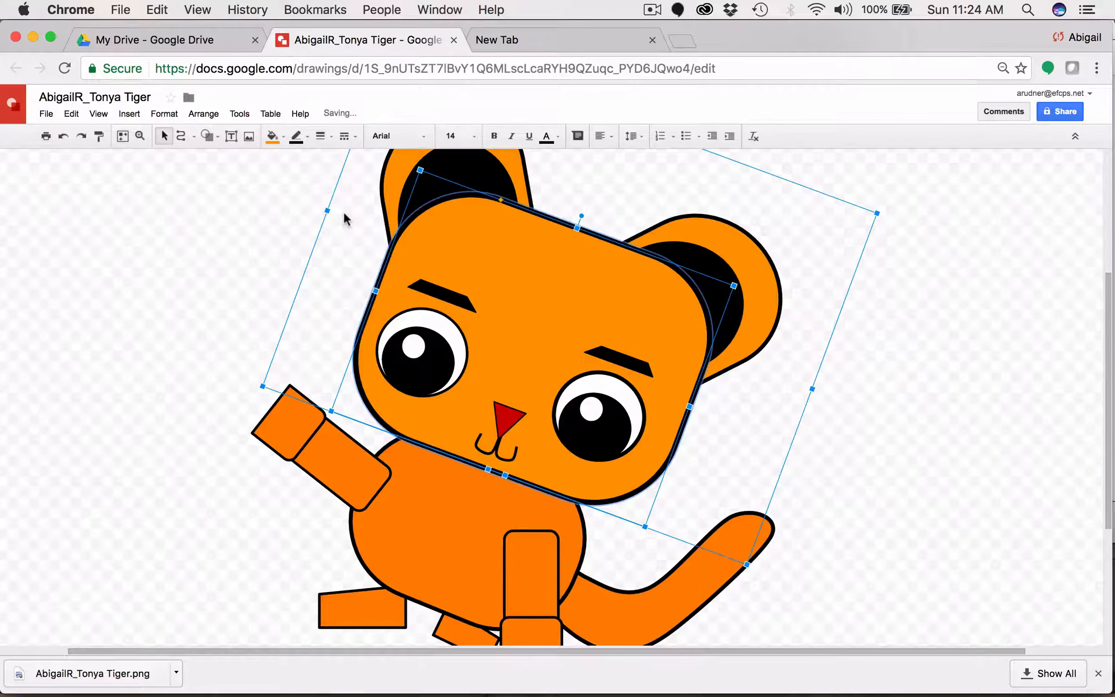
left_click(290, 225)
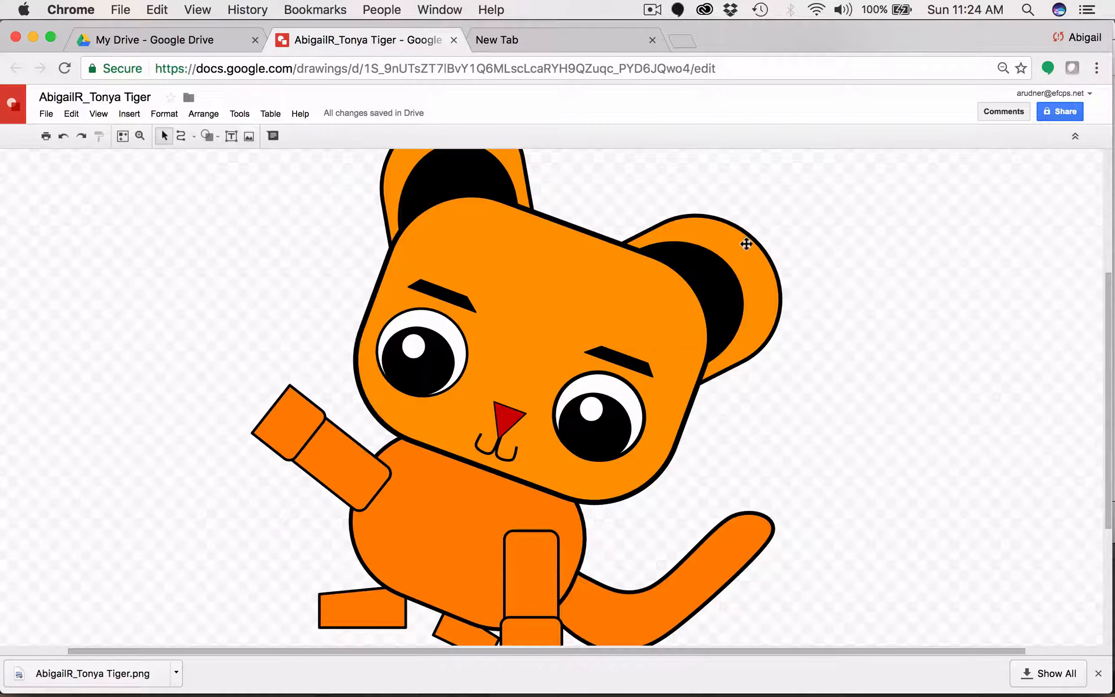
- Set the outline weight of the tiger's right-hand outer ear to 4px
scroll(749, 244, "up", 1)
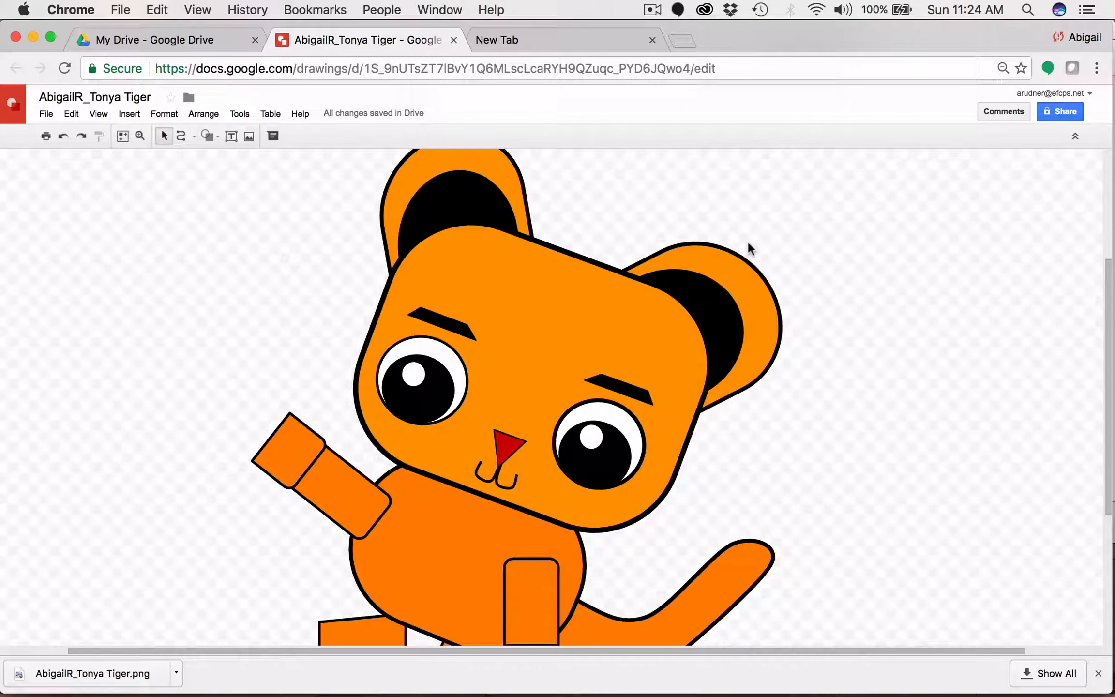
scroll(725, 271, "up", 1)
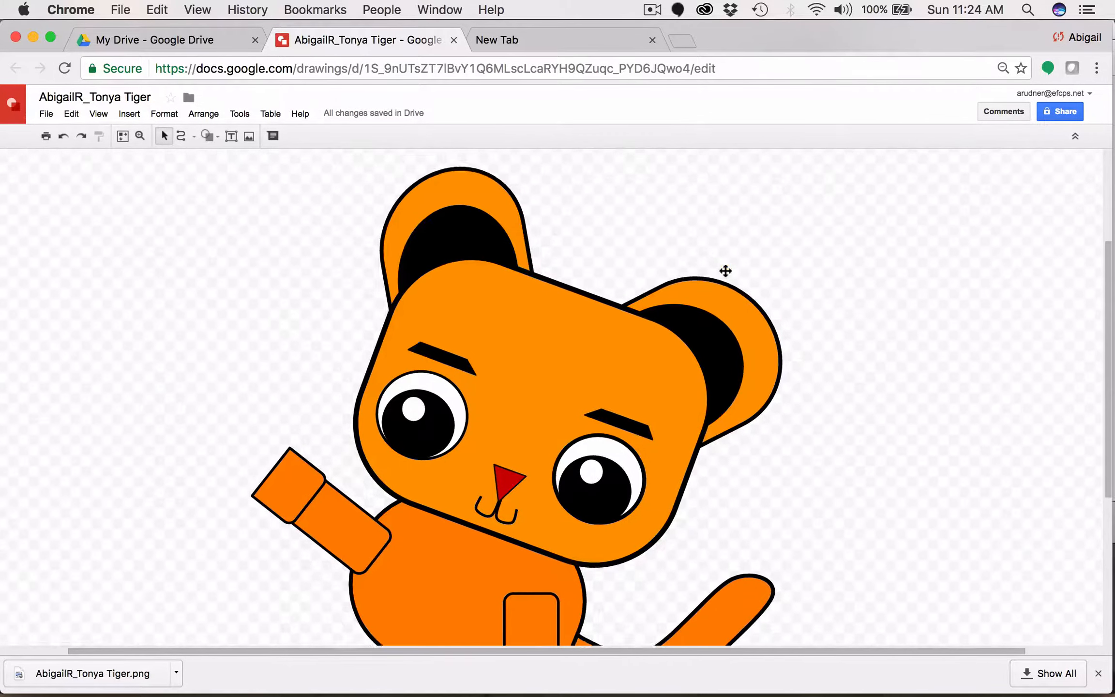
left_click(707, 300)
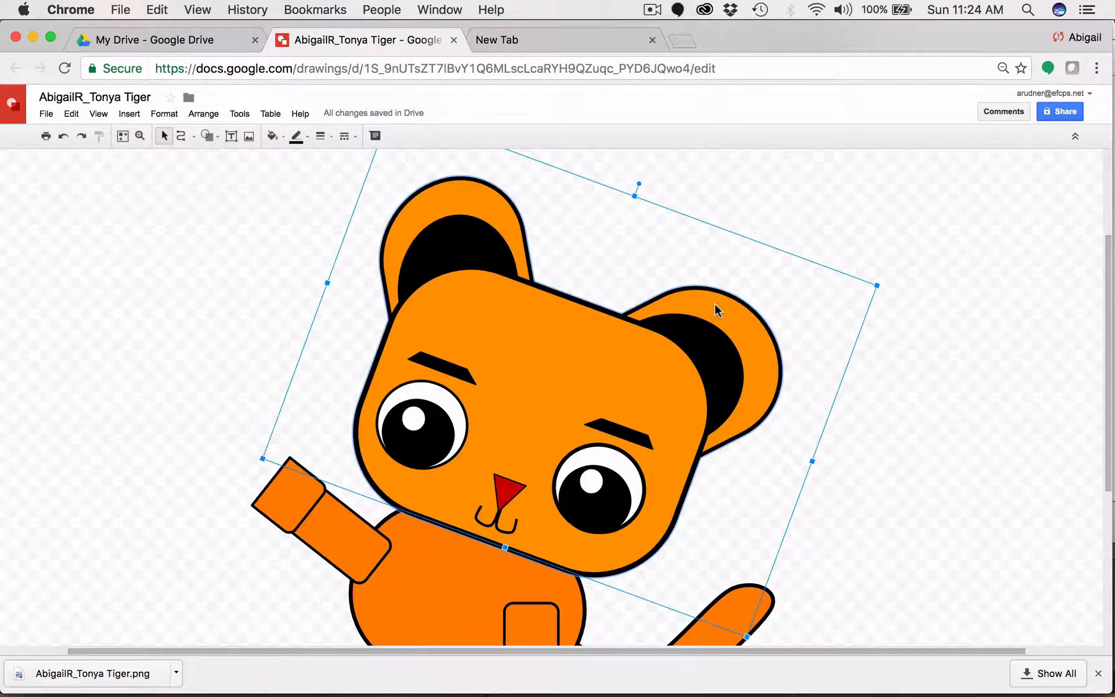
left_click(715, 305)
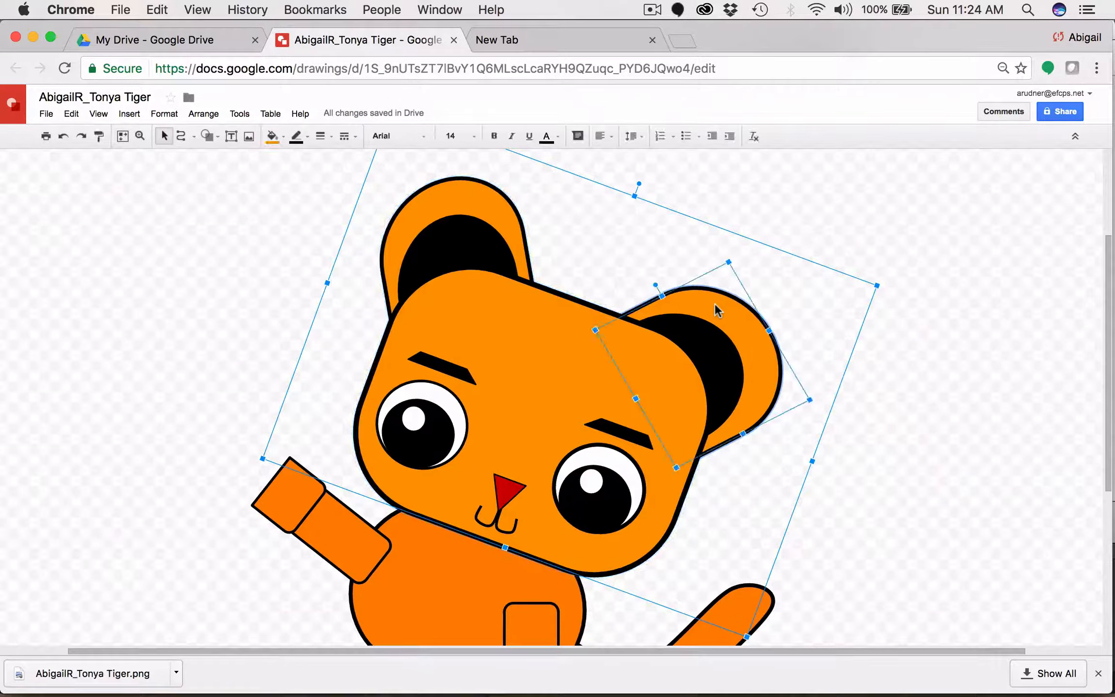
left_click(306, 136)
left_click(320, 136)
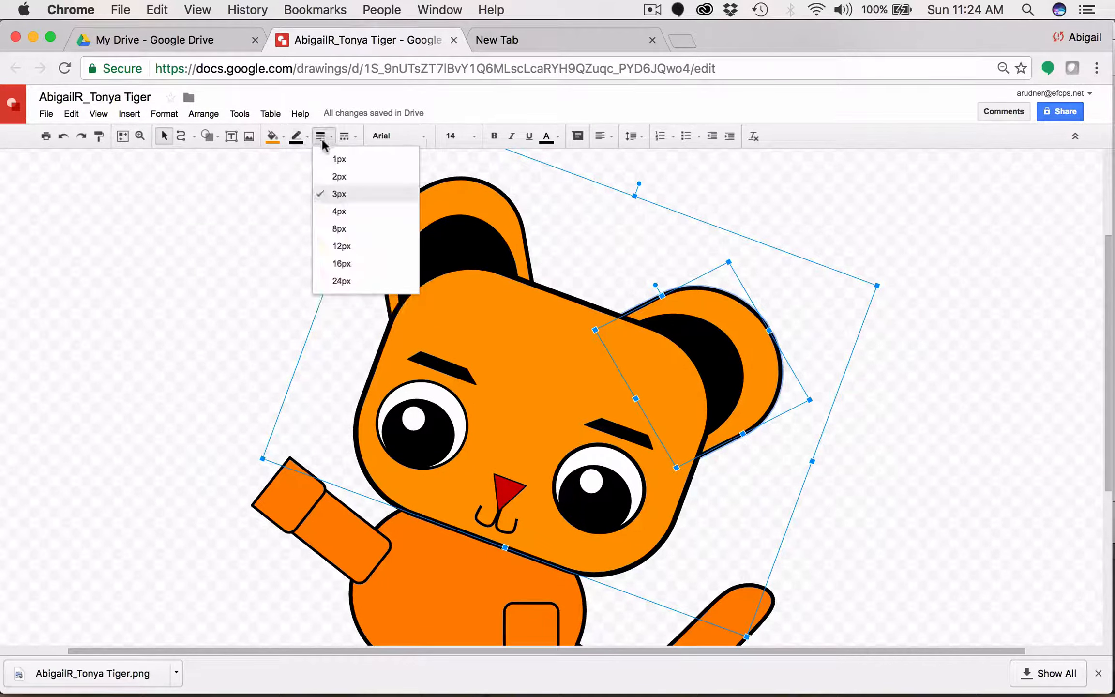
left_click(335, 212)
left_click(215, 198)
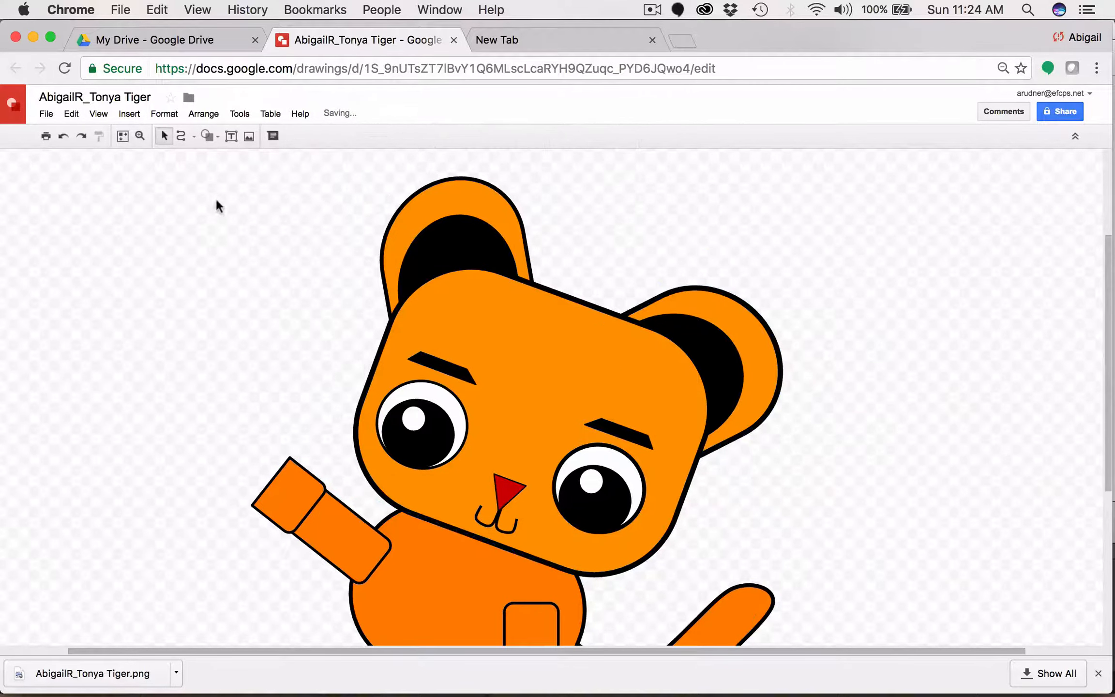
- Set the outline weight of the tiger's left-hand outer ear to 4px
left_click(460, 182)
left_click(460, 187)
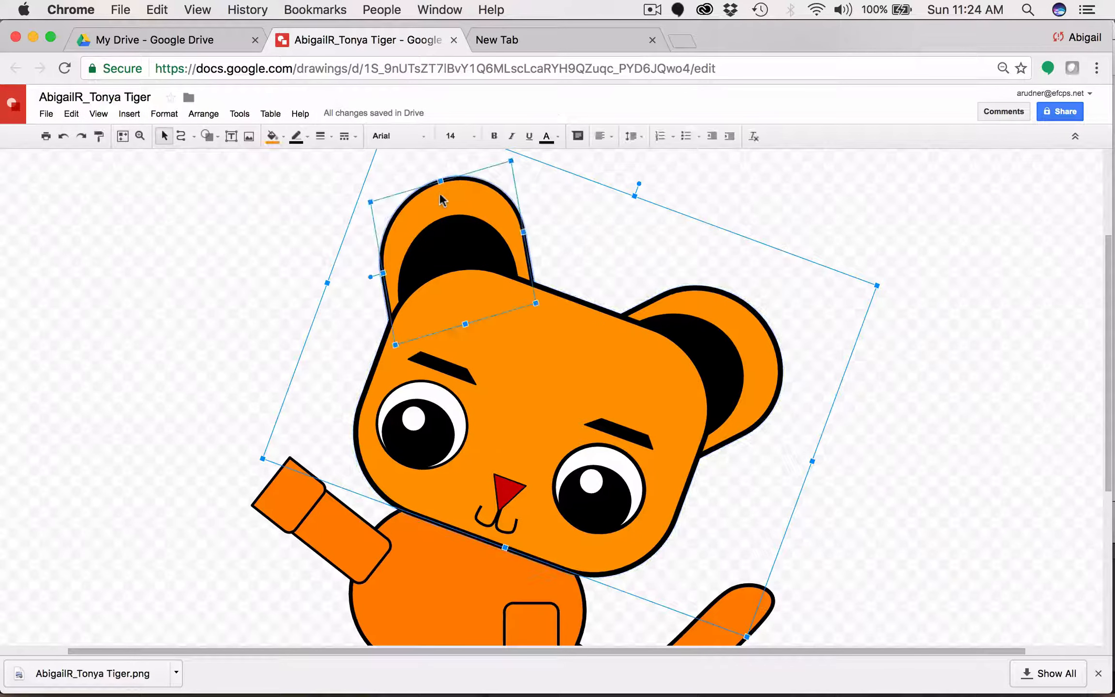
left_click(321, 136)
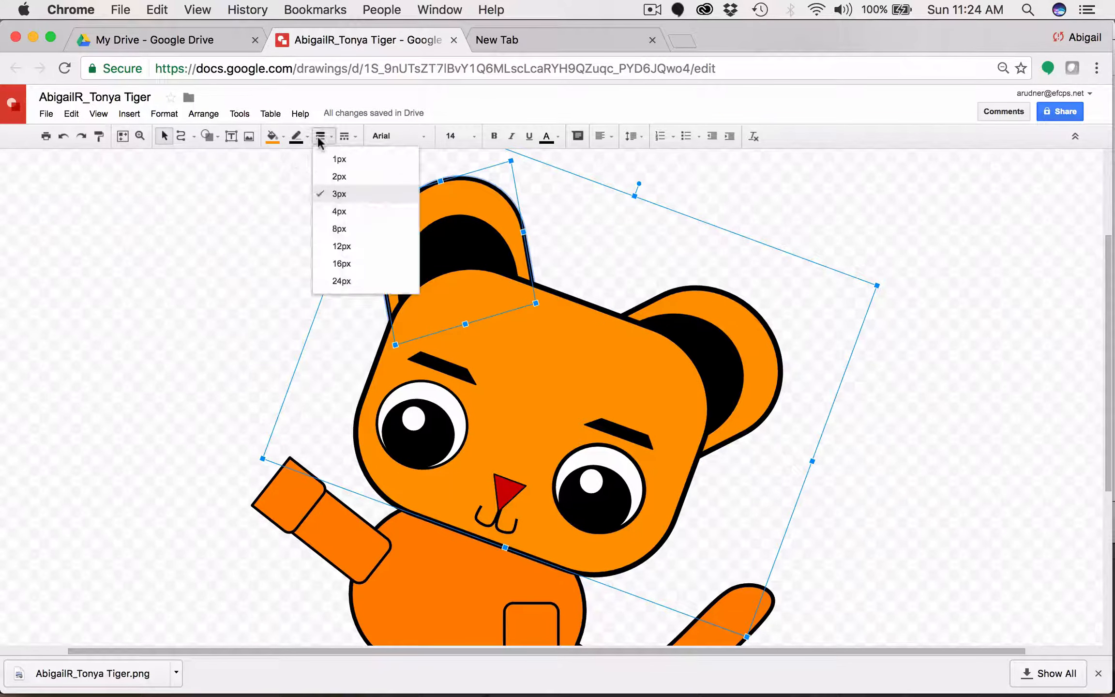
left_click(340, 212)
left_click(244, 241)
- Make the outline of the black pupil in the tiger's left-hand eye transparent
scroll(374, 376, "down", 3)
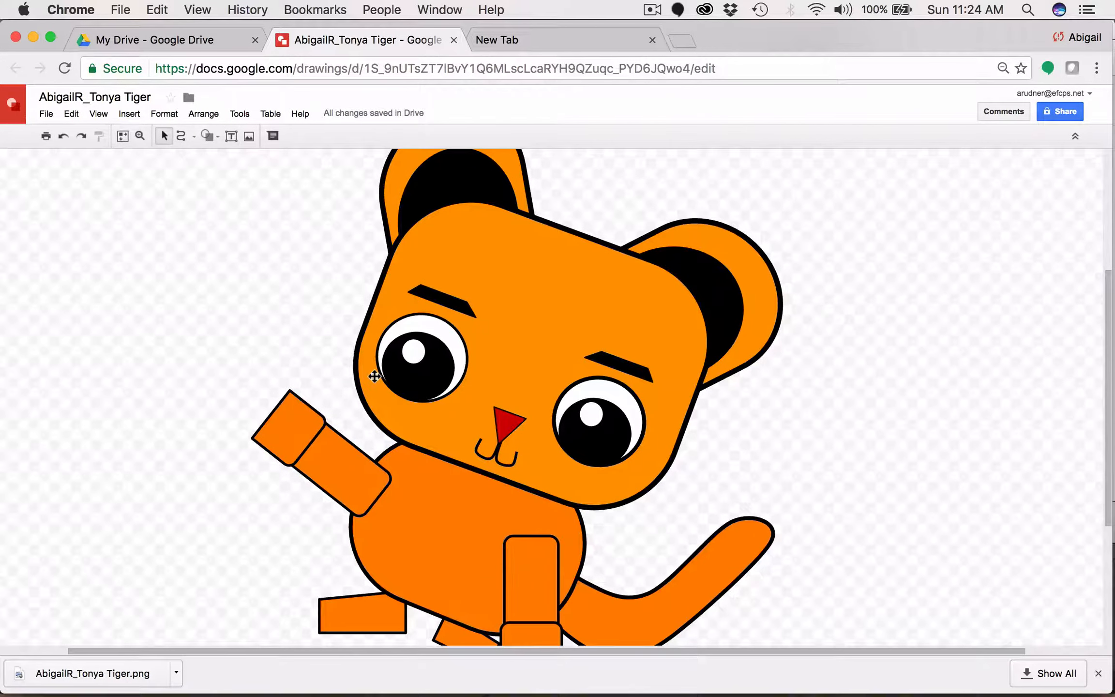
left_click(420, 378)
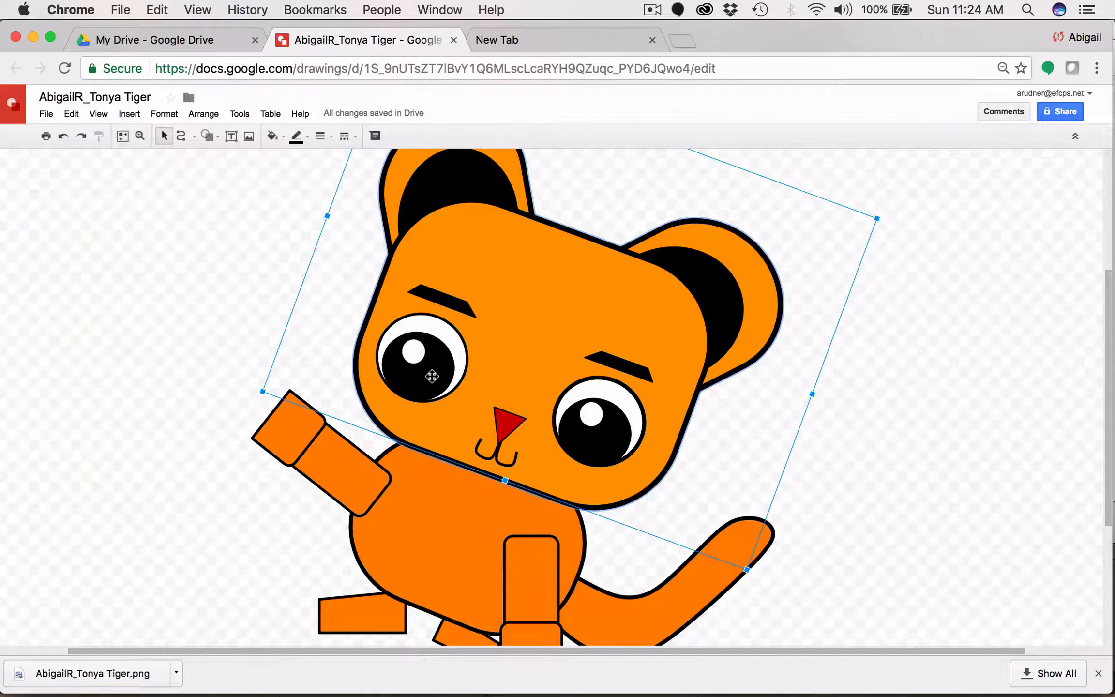
left_click(433, 378)
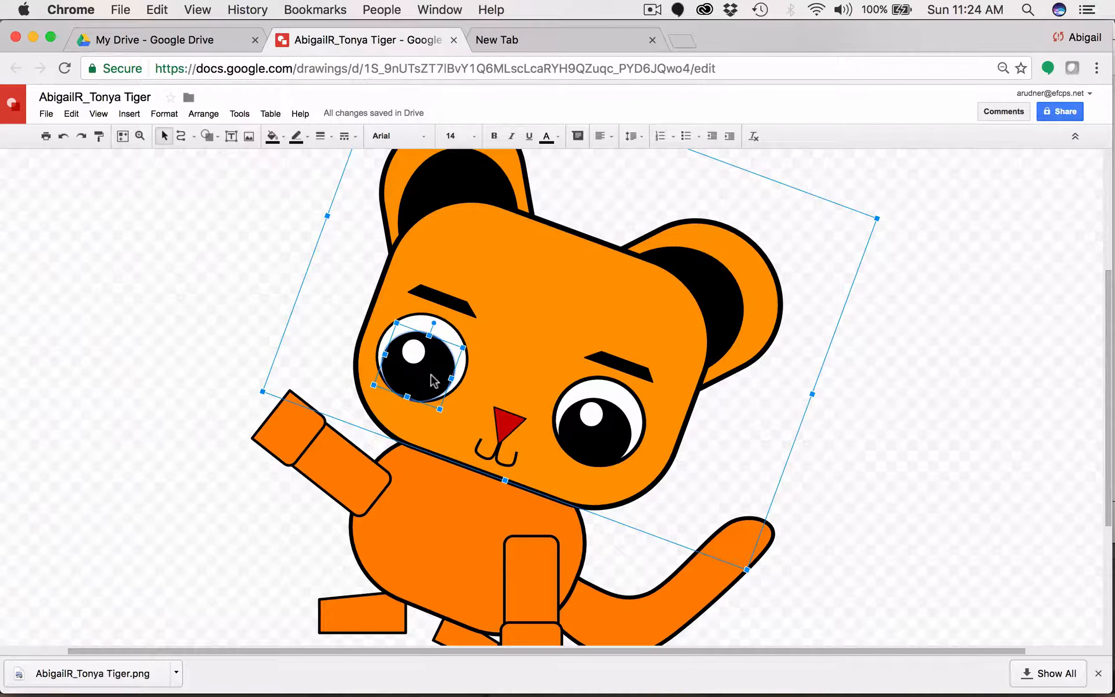
left_click(307, 137)
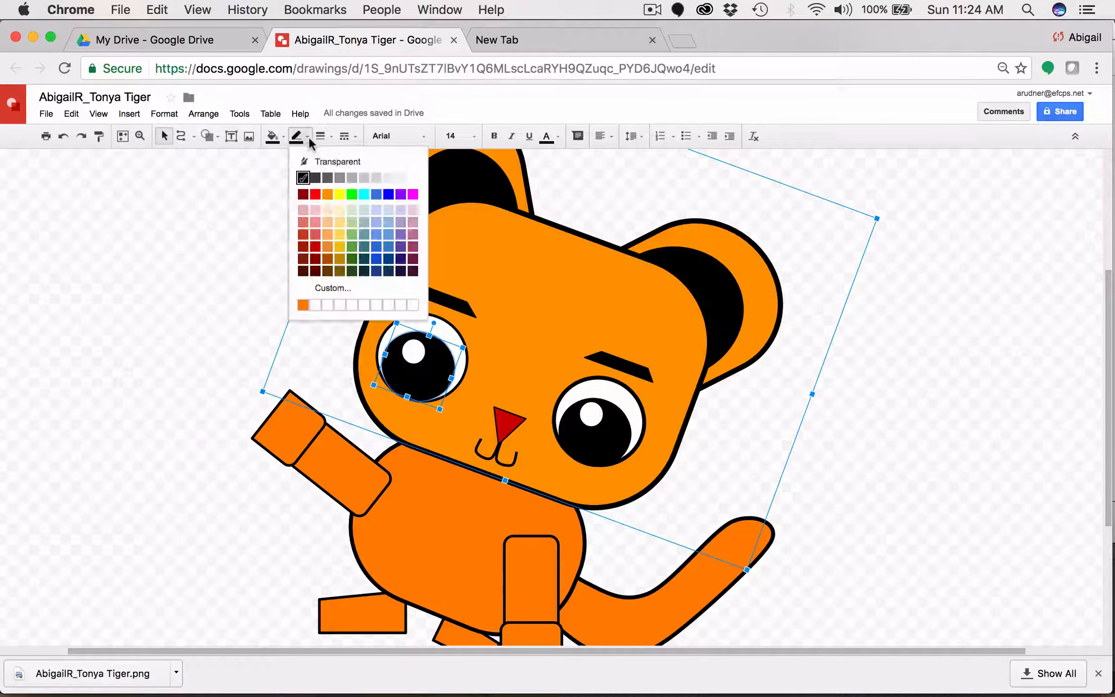
left_click(320, 163)
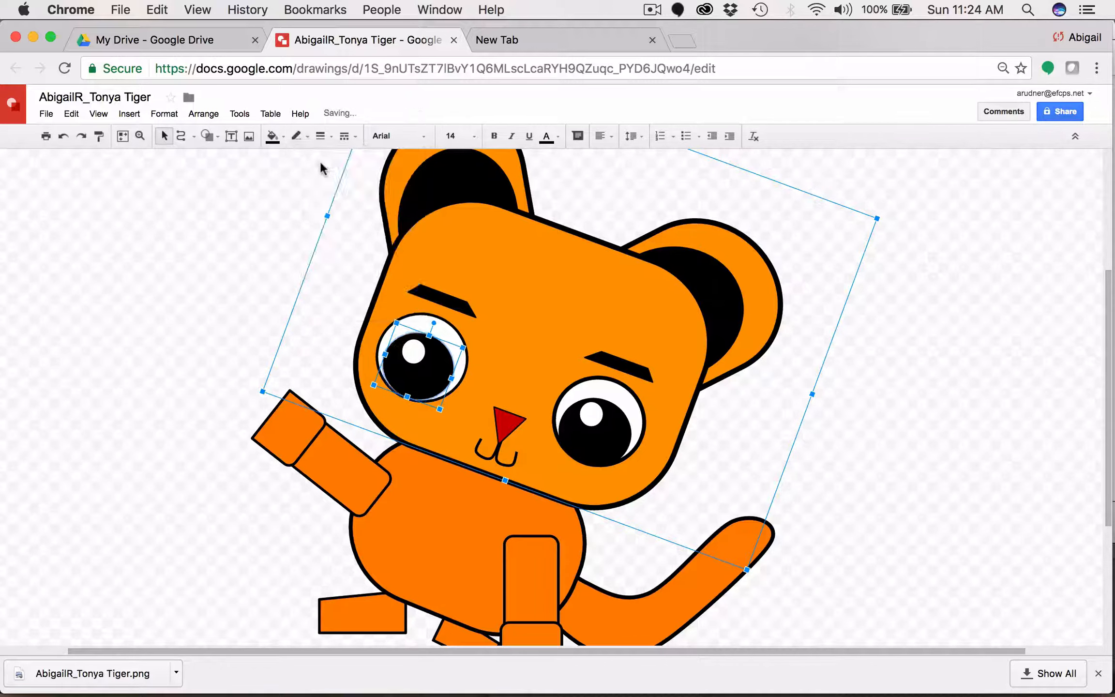
left_click(334, 380)
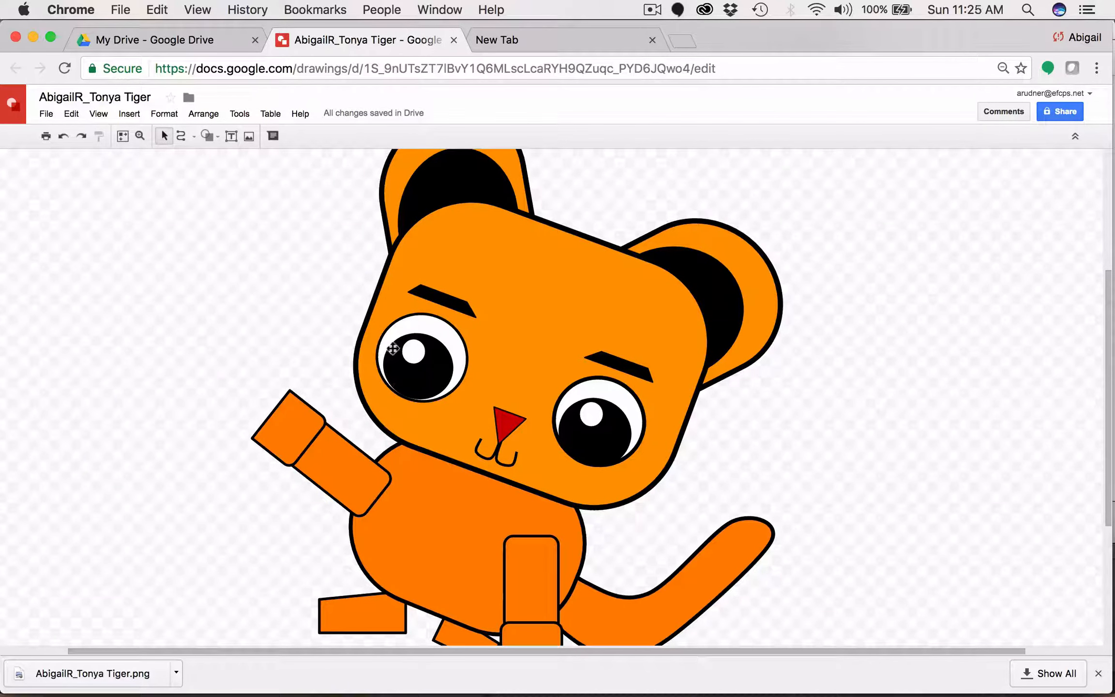
- Make the outline of the black pupil in the tiger's right-hand eye transparent
left_click(601, 438)
left_click(599, 442)
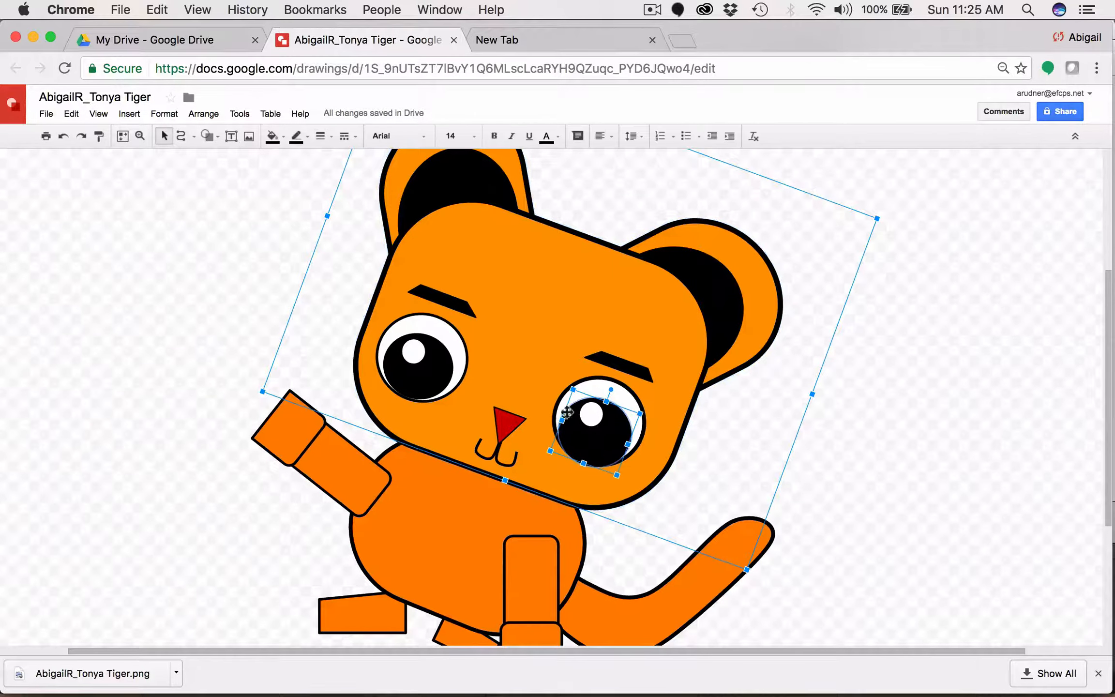
left_click(320, 136)
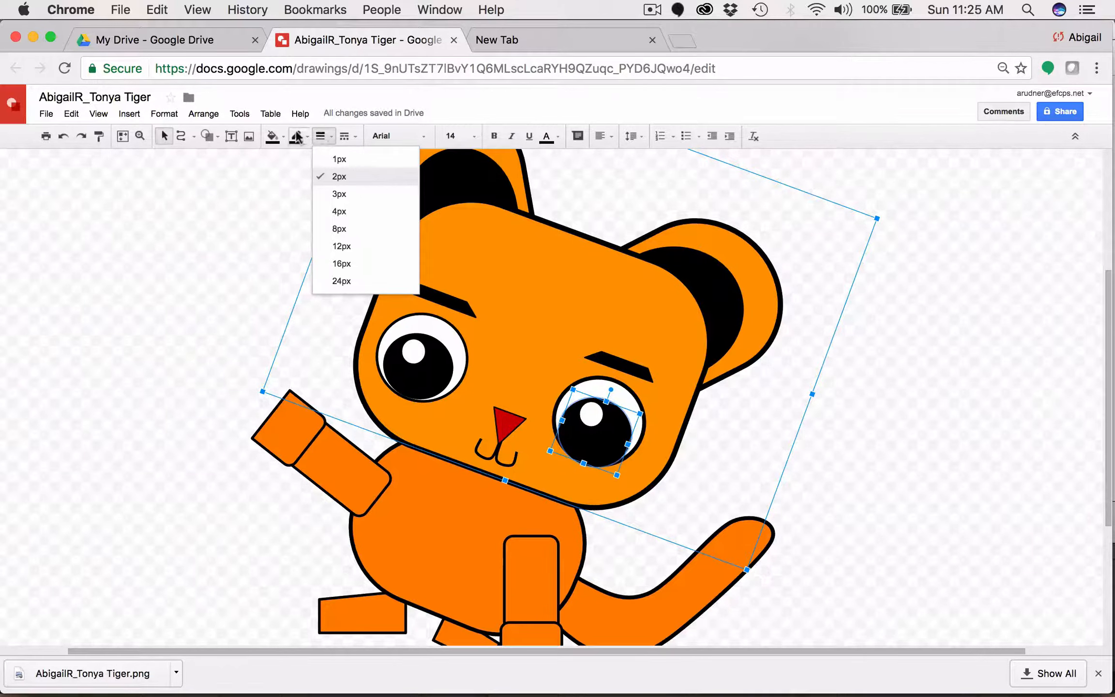
left_click(297, 137)
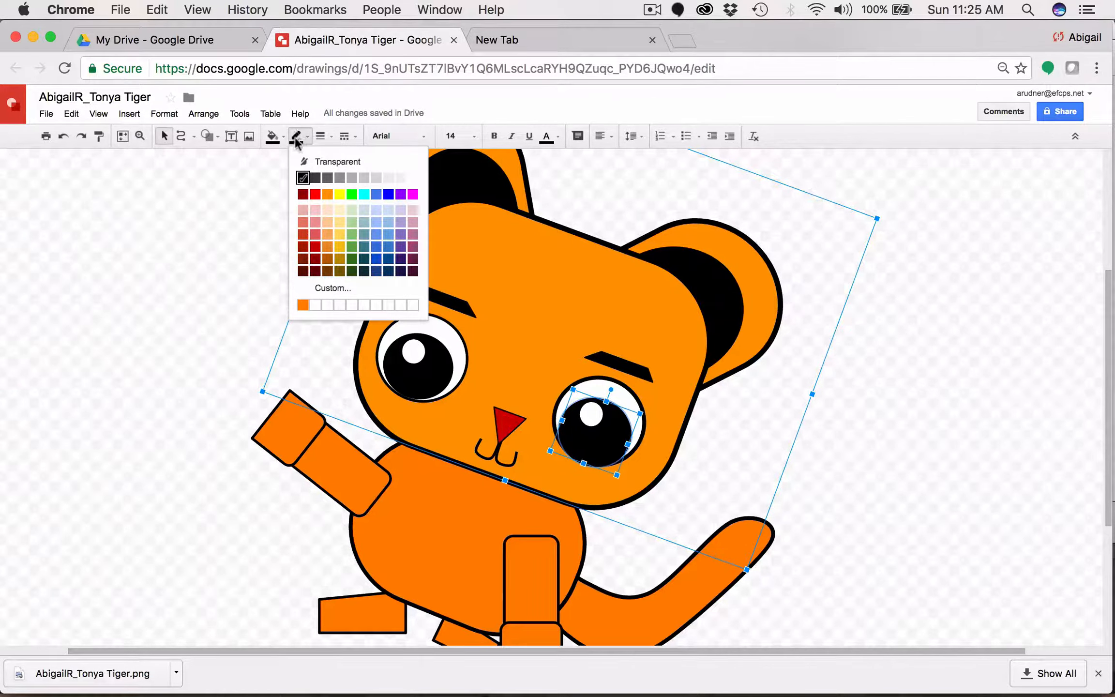
left_click(324, 163)
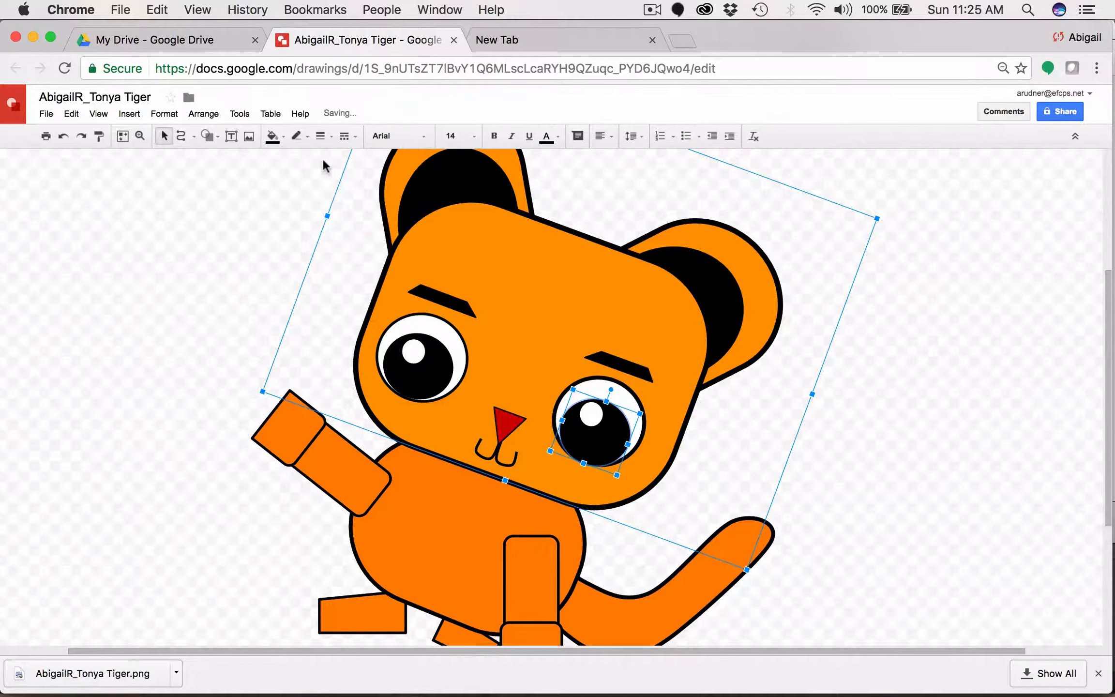
left_click(245, 260)
- Draw a small triangle on the empty canvas to the left of the tiger's head and flip it vertically
scroll(493, 474, "up", 2)
scroll(493, 474, "right", 2)
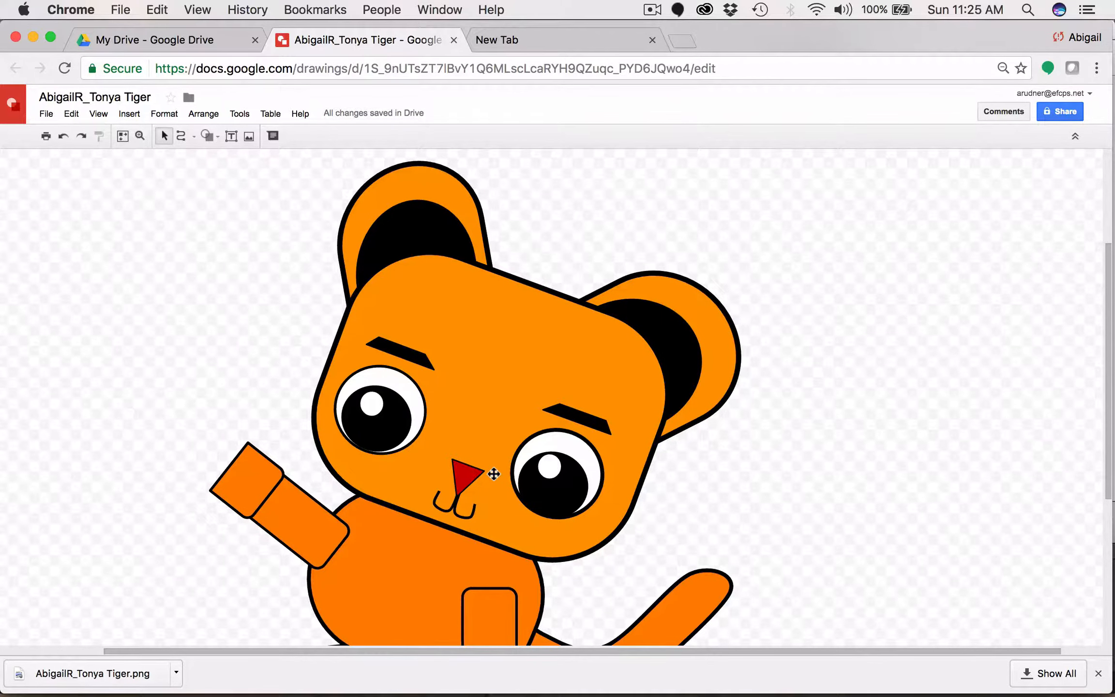
scroll(493, 474, "down", 1)
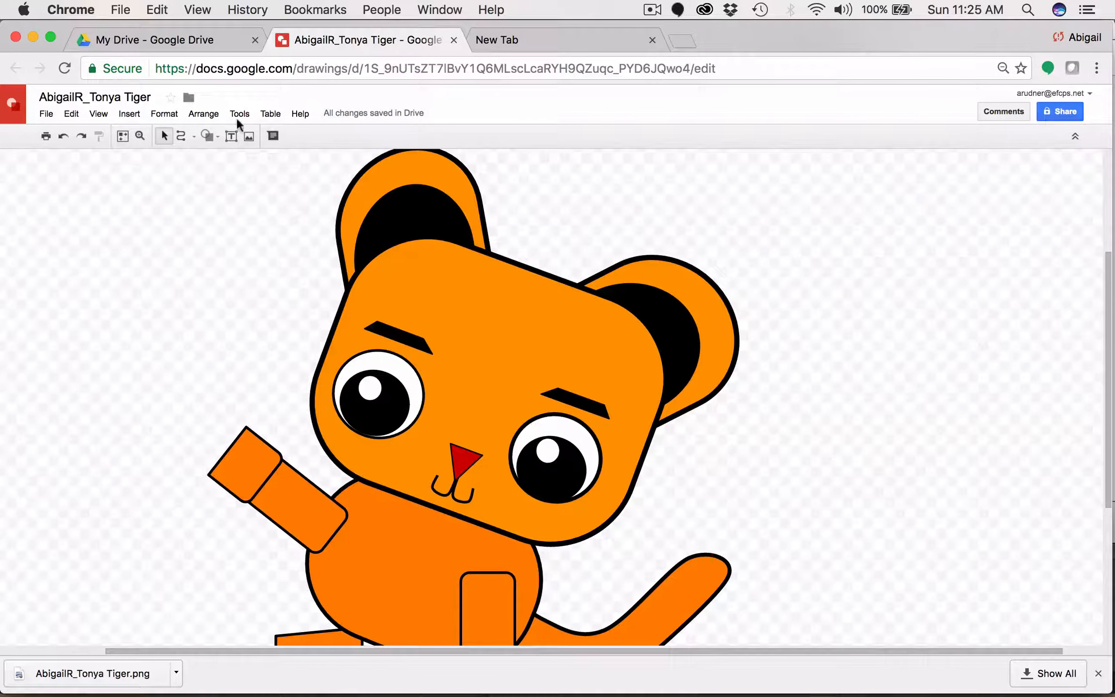
left_click(207, 136)
mouse_move(225, 160)
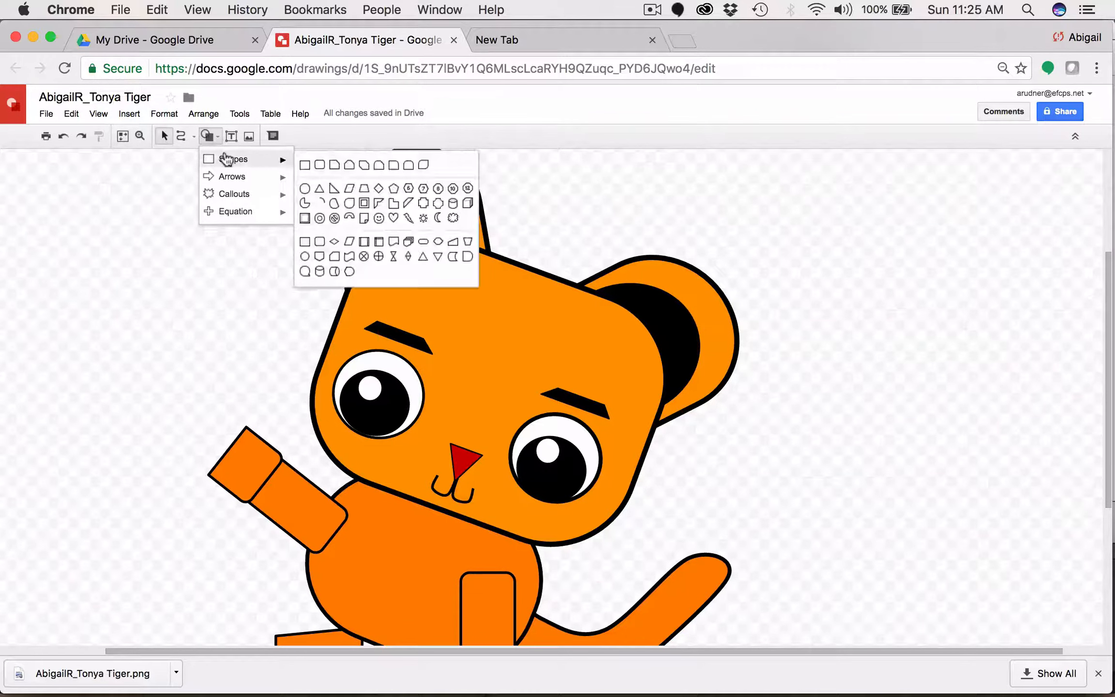
left_click(319, 187)
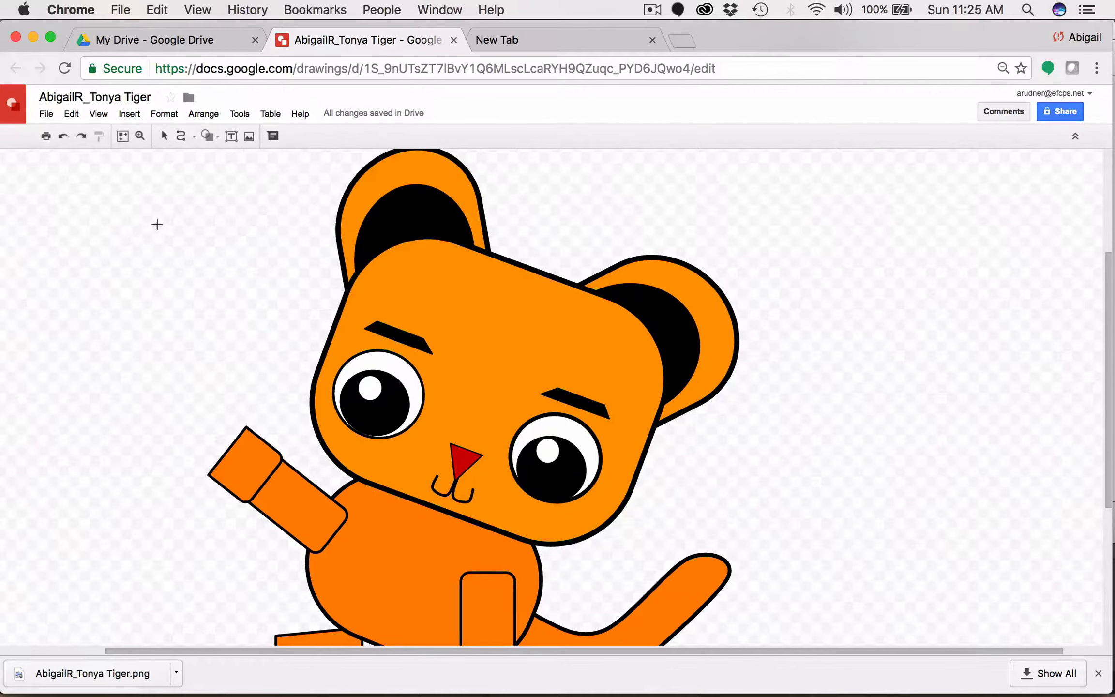
left_click_drag(125, 226, 159, 260)
left_click(203, 113)
mouse_move(205, 140)
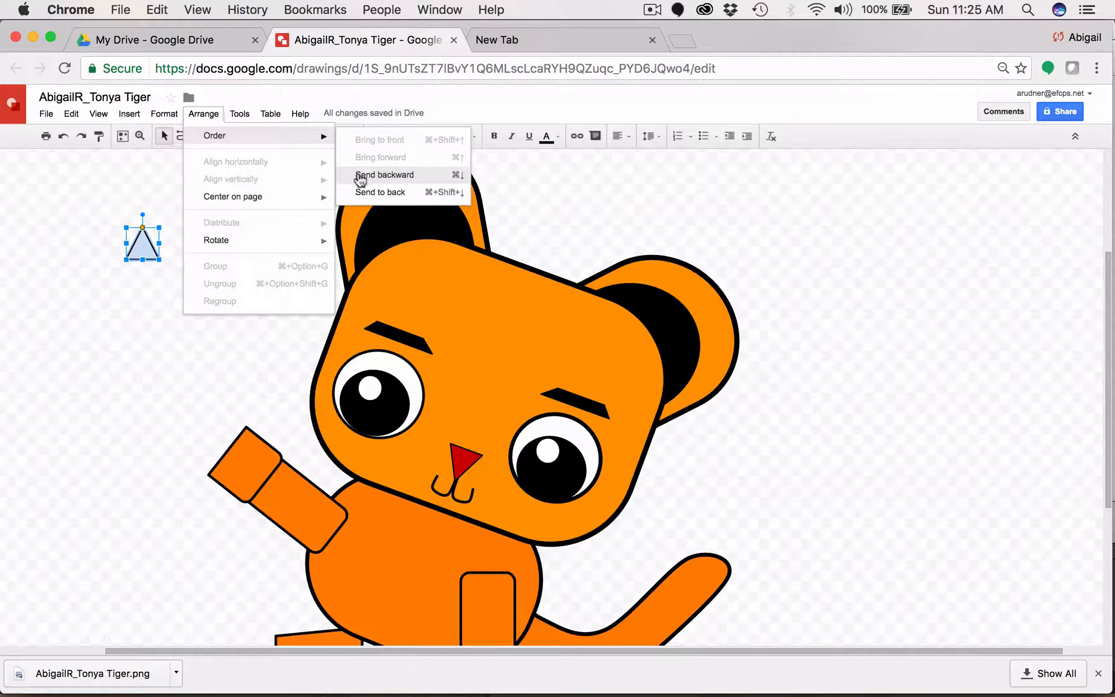
mouse_move(318, 241)
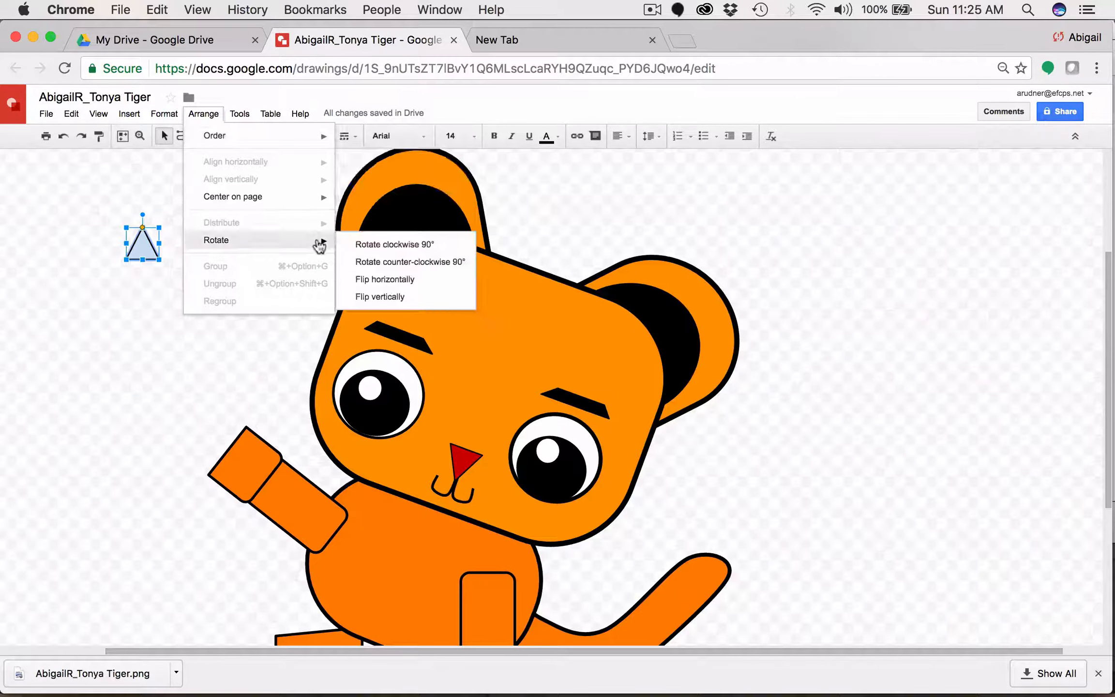
left_click(389, 298)
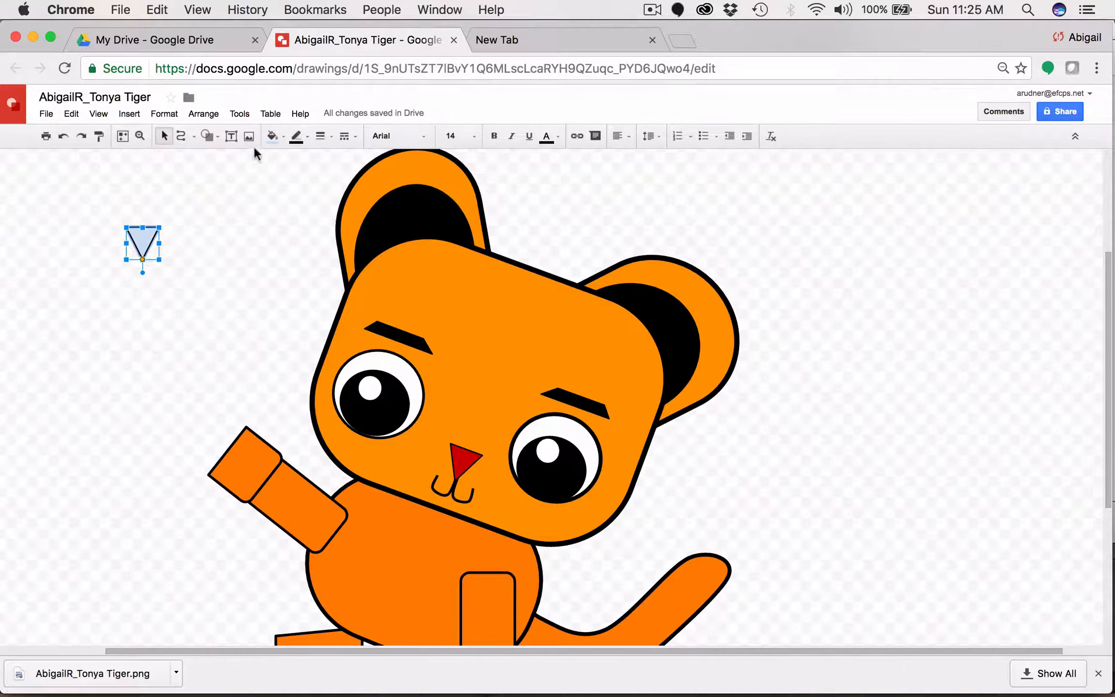
- Draw a small right triangle next to the inverted triangle and flip it vertically
left_click(216, 138)
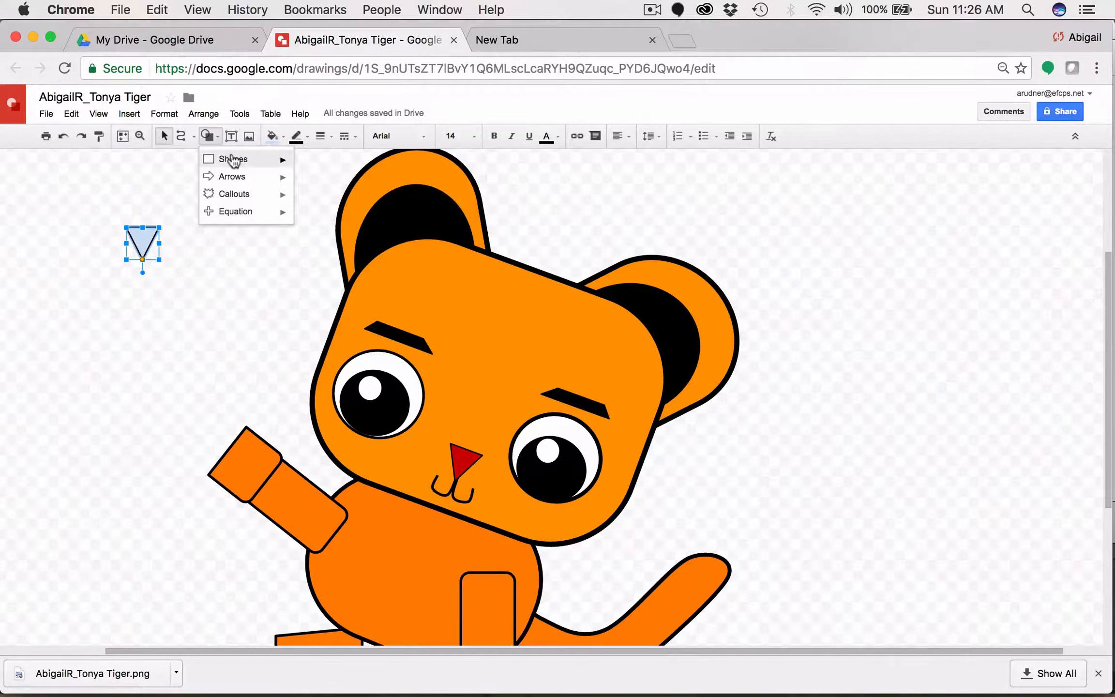
mouse_move(233, 160)
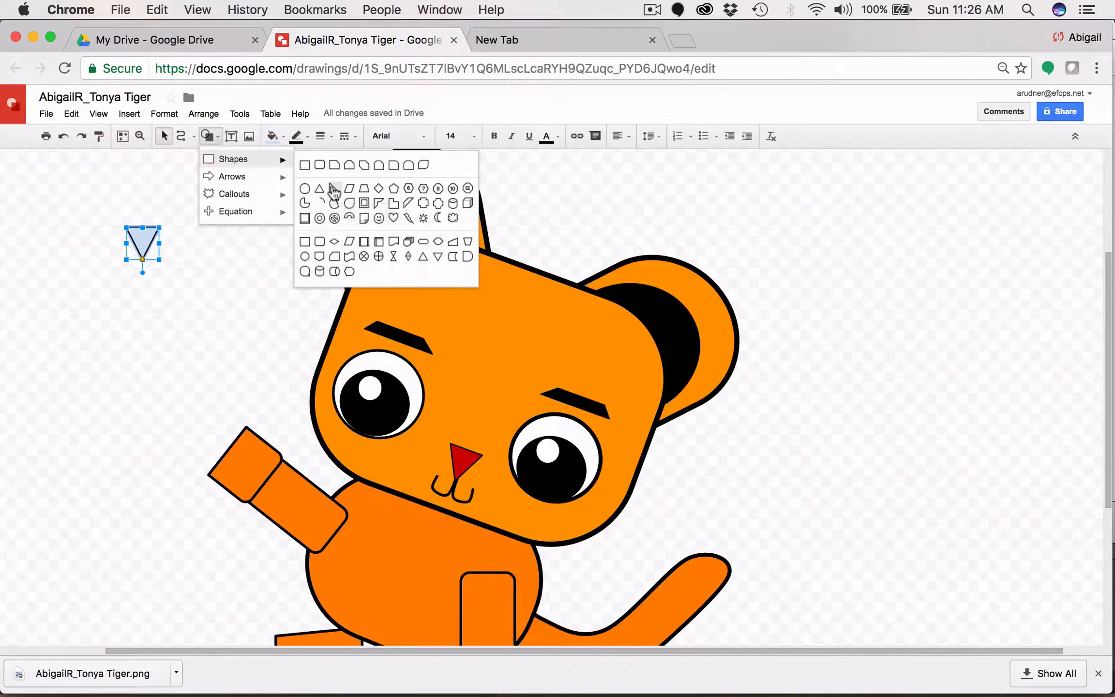
left_click(333, 191)
left_click_drag(177, 230, 104, 234)
left_click(203, 114)
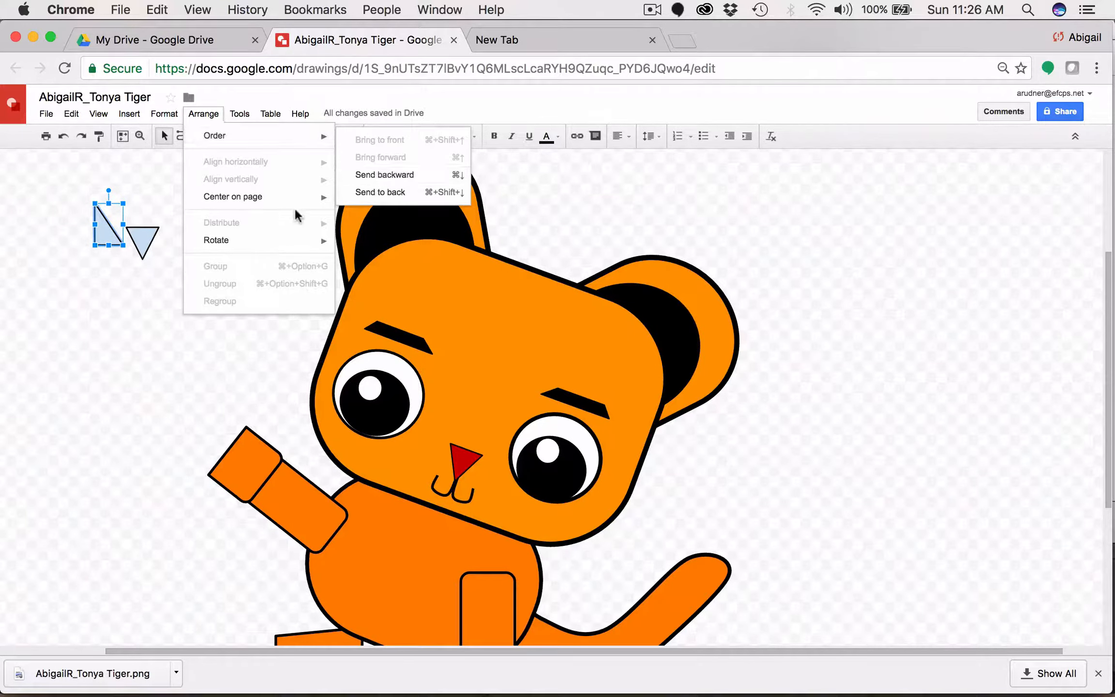
mouse_move(250, 248)
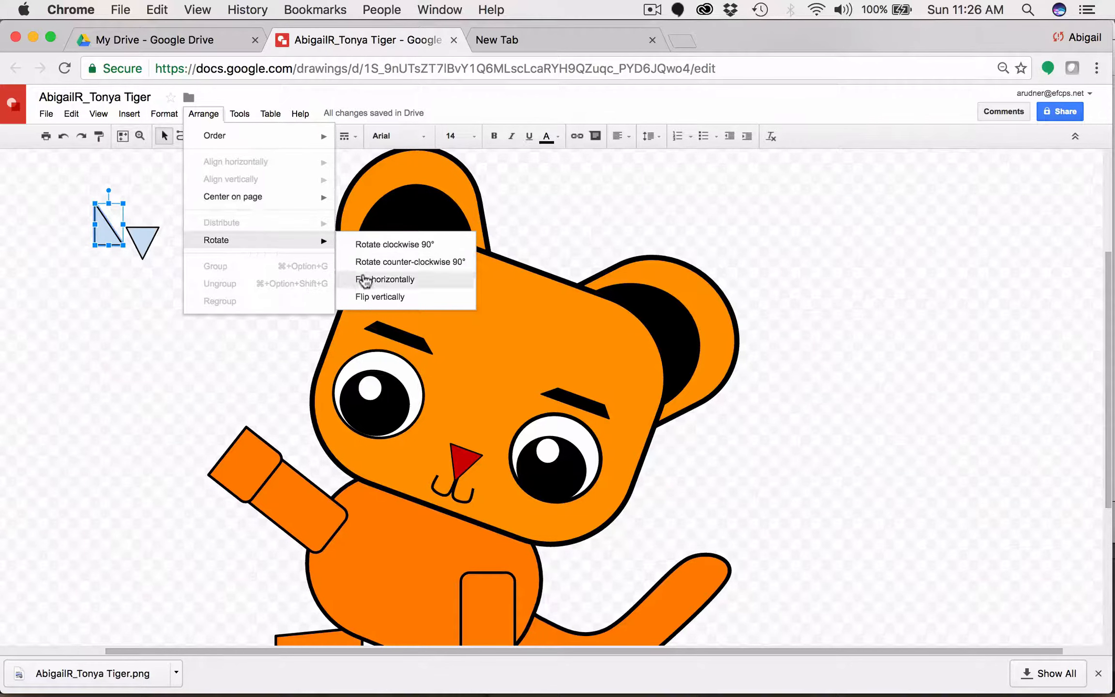
left_click(369, 297)
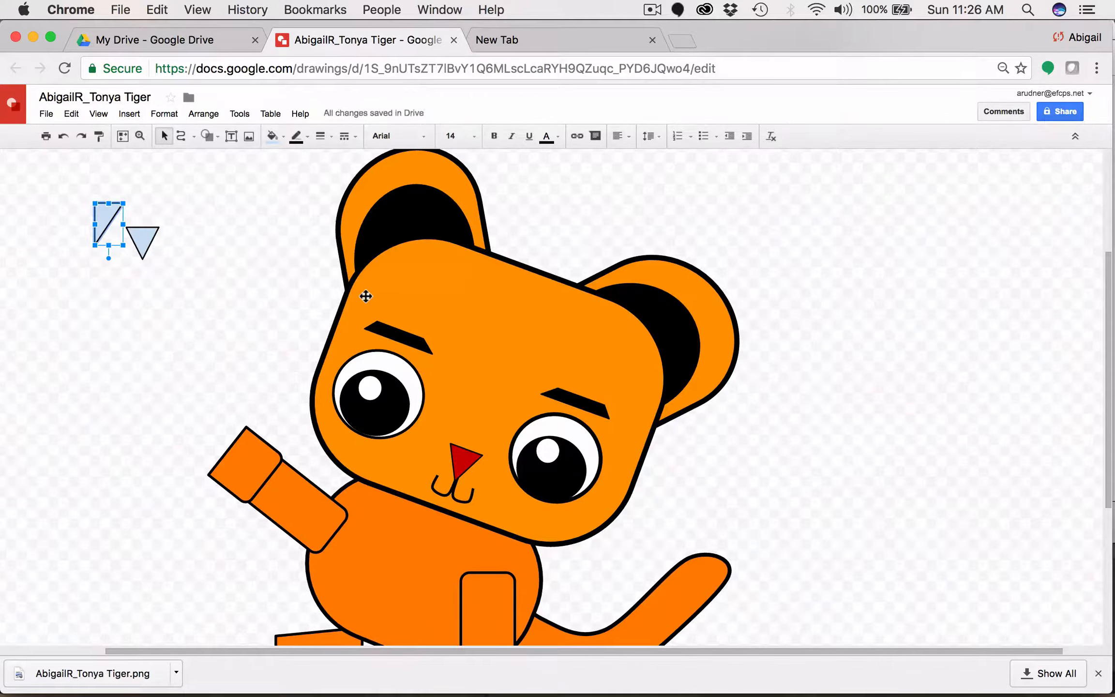
- Move the right triangle to the right-hand side of the inverted triangle and resize it to the same height
left_click_drag(108, 212, 171, 241)
left_click(207, 244)
left_click(176, 241)
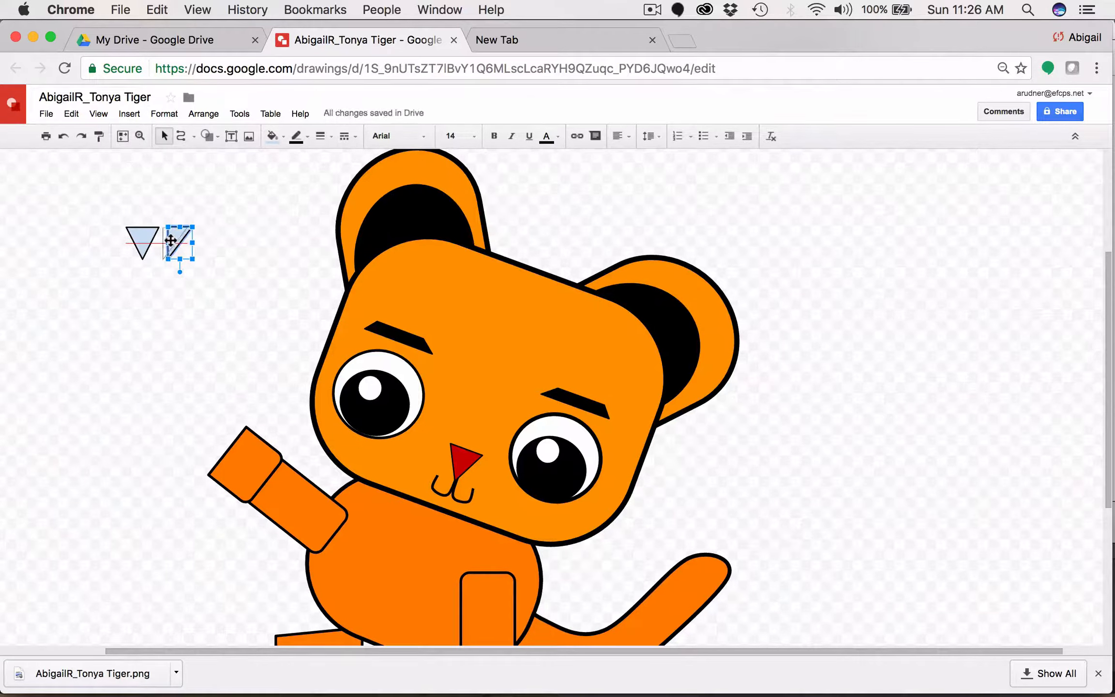
- Copy the small right triangle and paste a duplicate of it
left_click(72, 114)
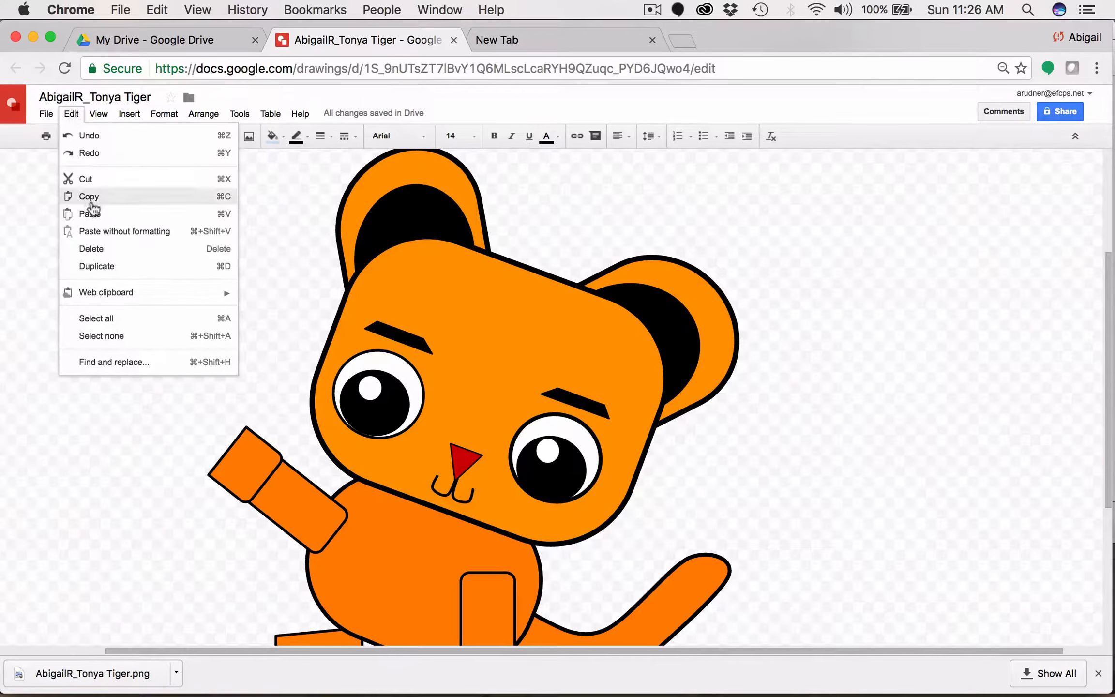
left_click(92, 197)
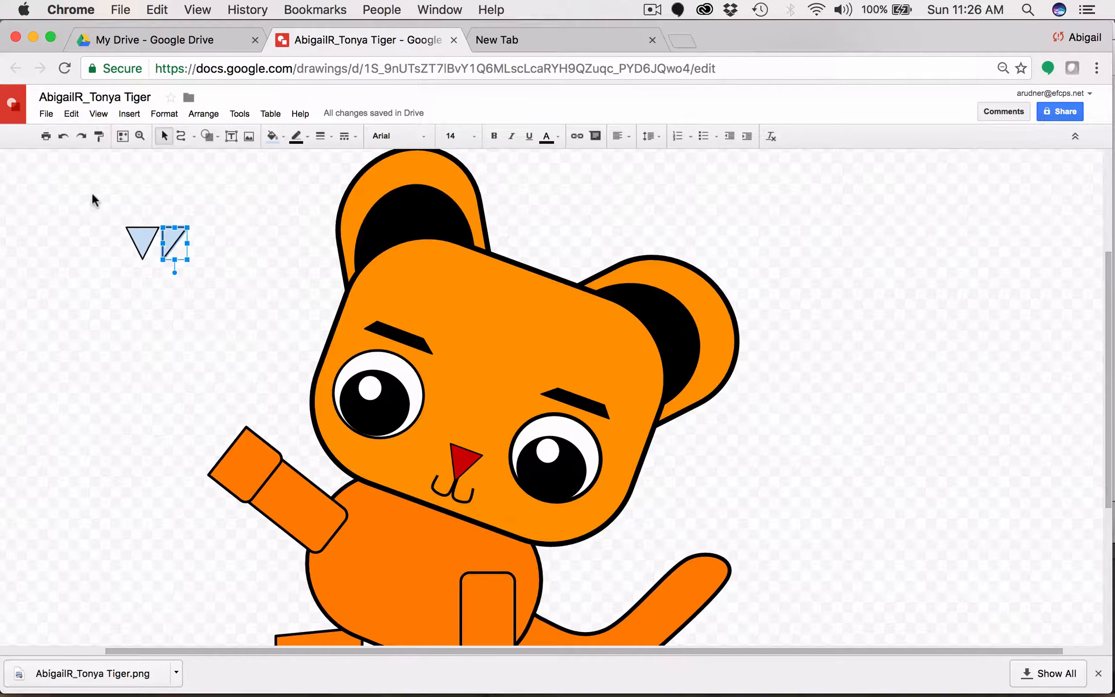
left_click(72, 114)
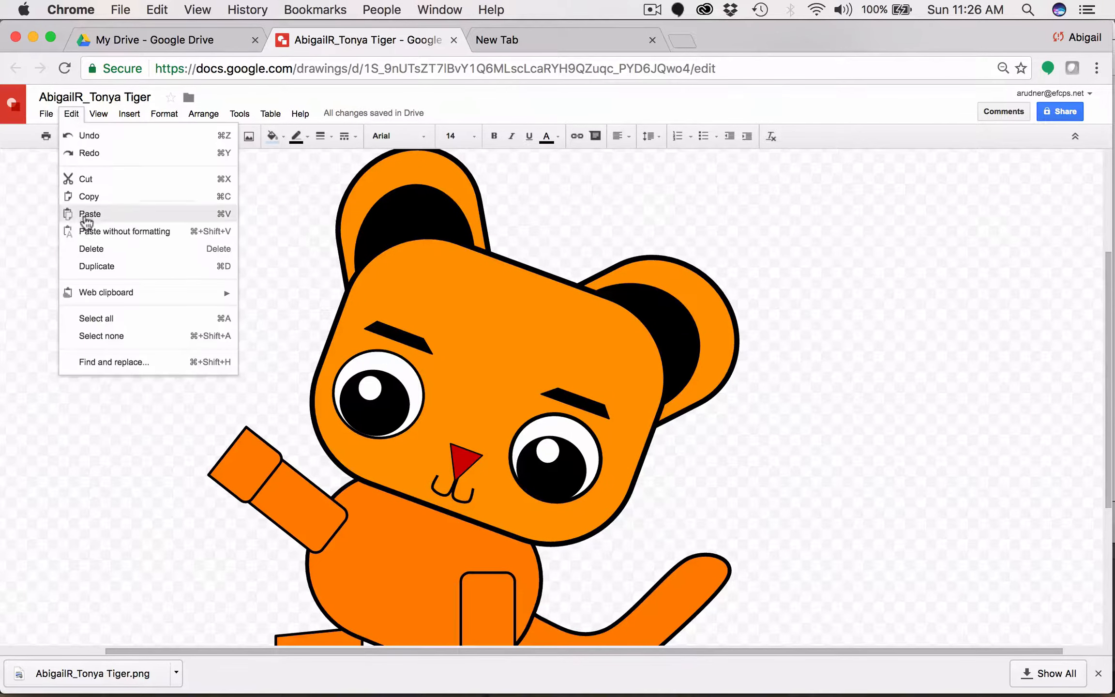
left_click(87, 214)
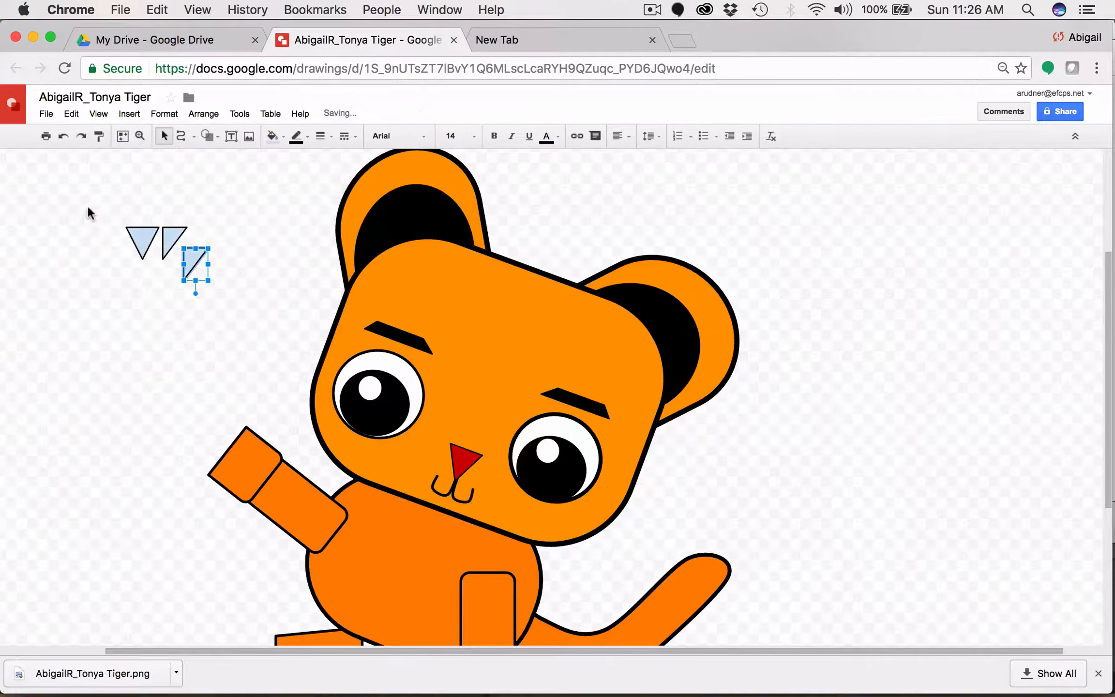
- Flip the pasted right triangle horizontally and place it on the left-hand side of the inverted triangle
left_click(205, 113)
mouse_move(224, 240)
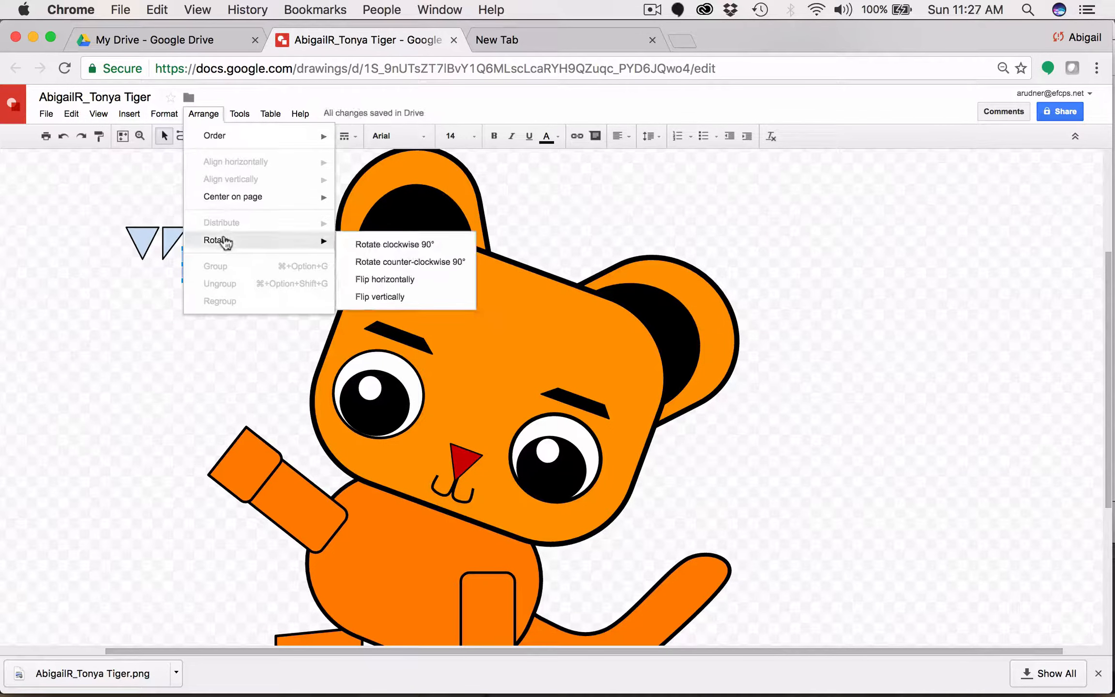
left_click(380, 280)
left_click_drag(198, 254, 113, 236)
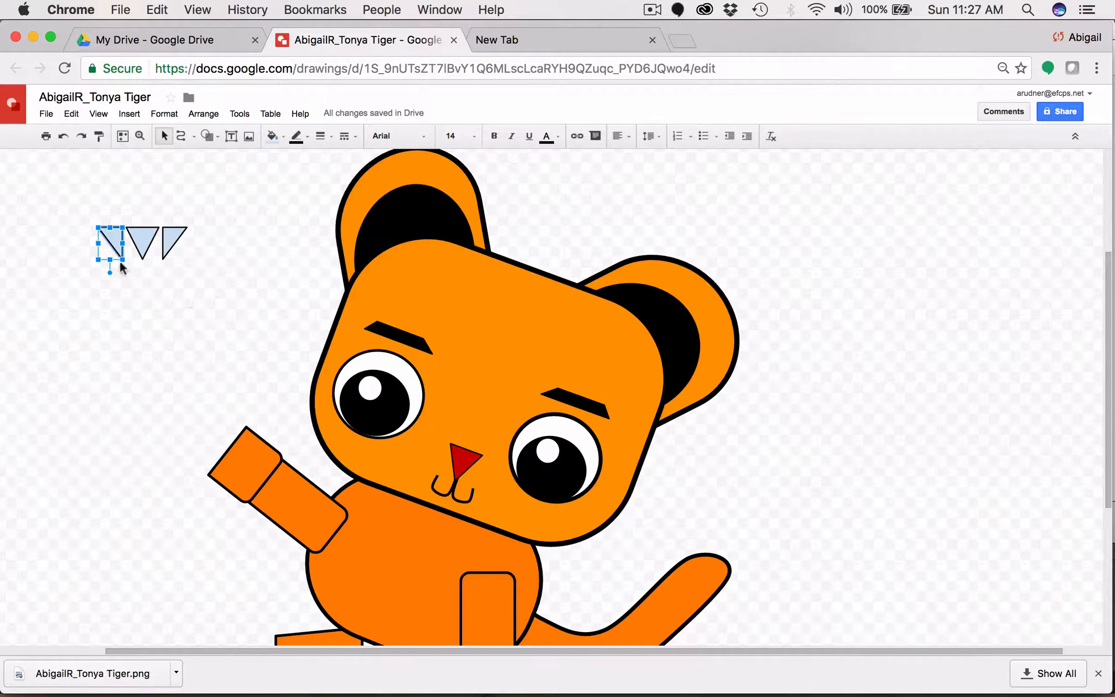
- Rotate the two outer right triangles so that they fan outwards around the central inverted triangle
left_click_drag(111, 273, 121, 245)
left_click(174, 237)
left_click(76, 191)
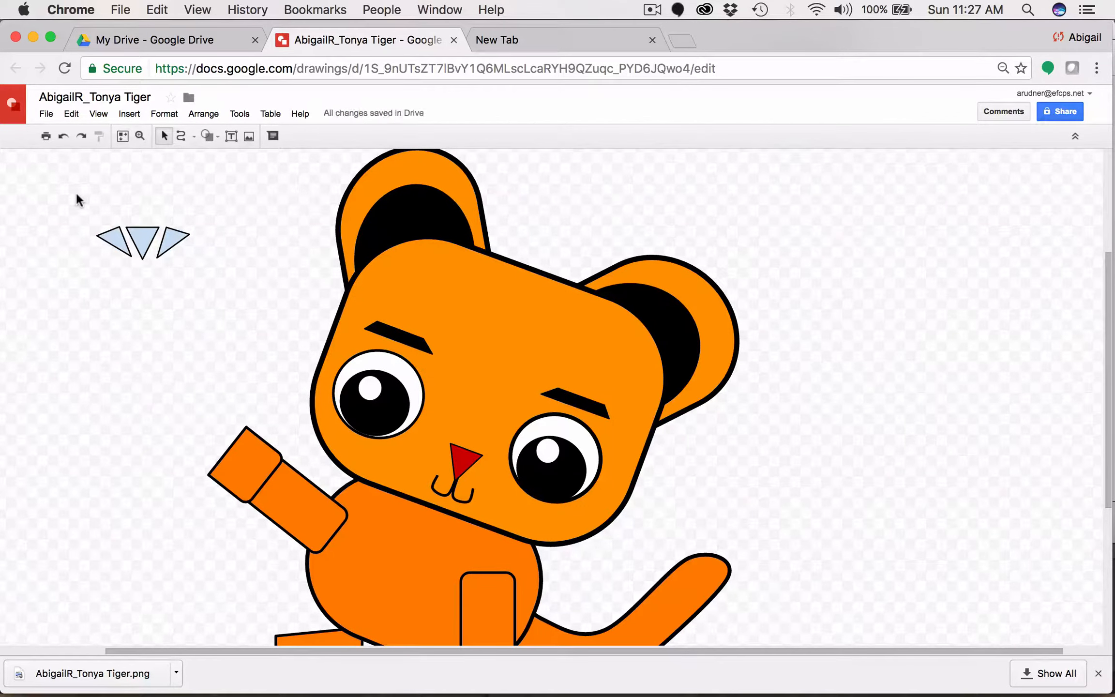
- Fill the three small triangles with the darkest red-brown shade and make their outlines transparent
left_click_drag(72, 199, 228, 280)
left_click(60, 251)
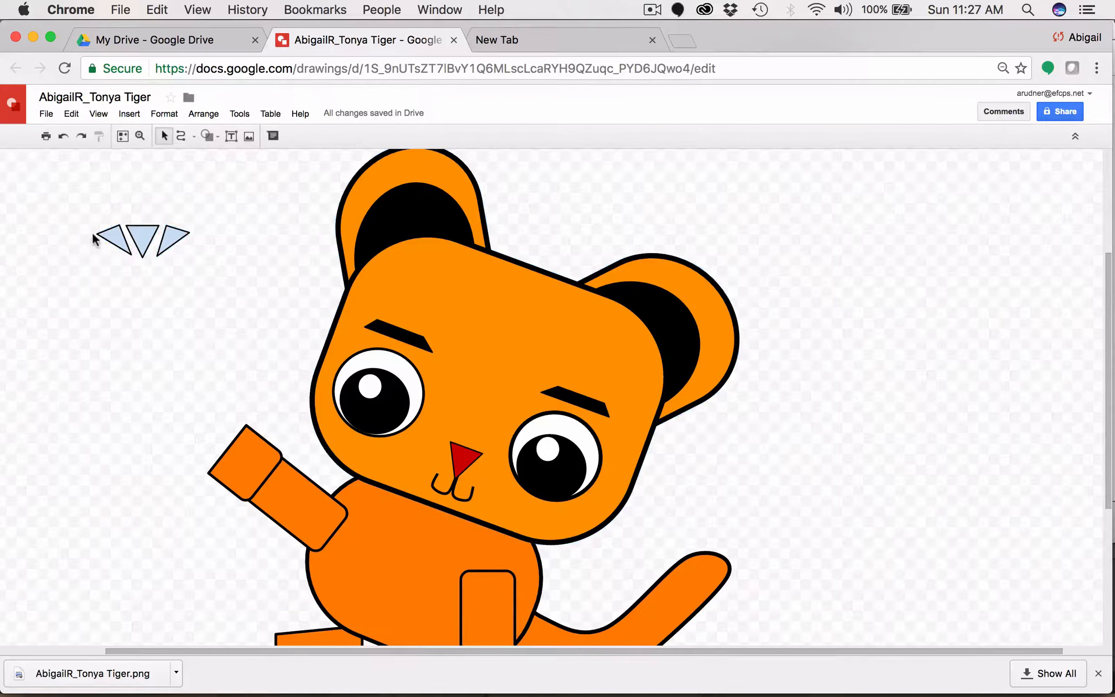
left_click(109, 235)
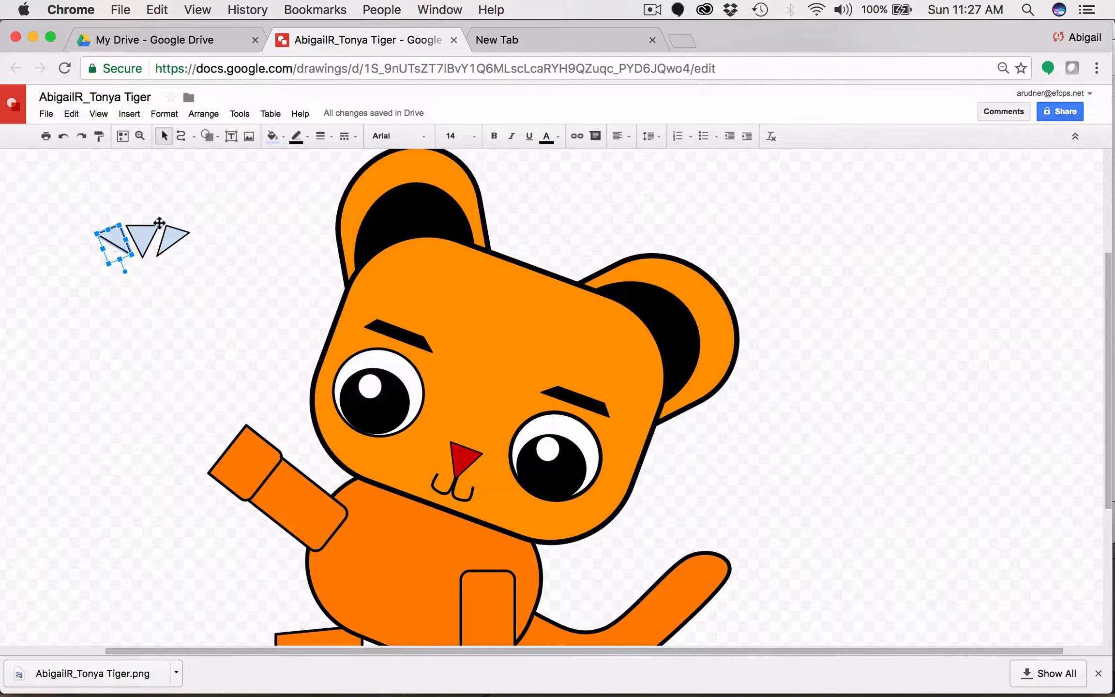
left_click(140, 235, "shift")
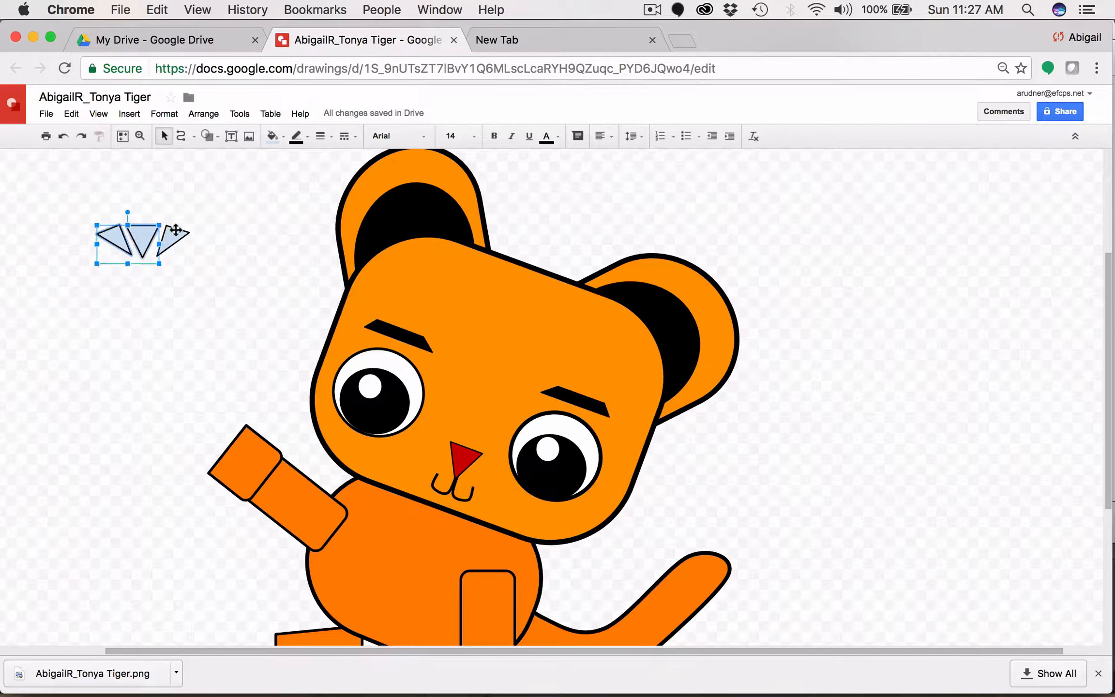
left_click(182, 236, "shift")
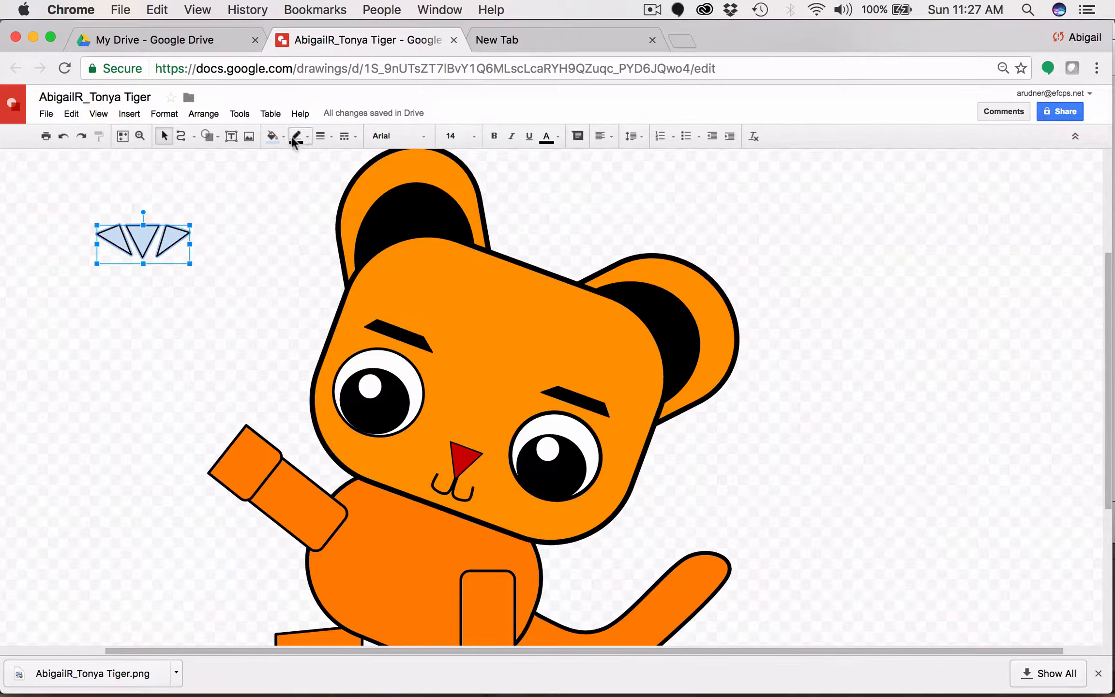
left_click(272, 136)
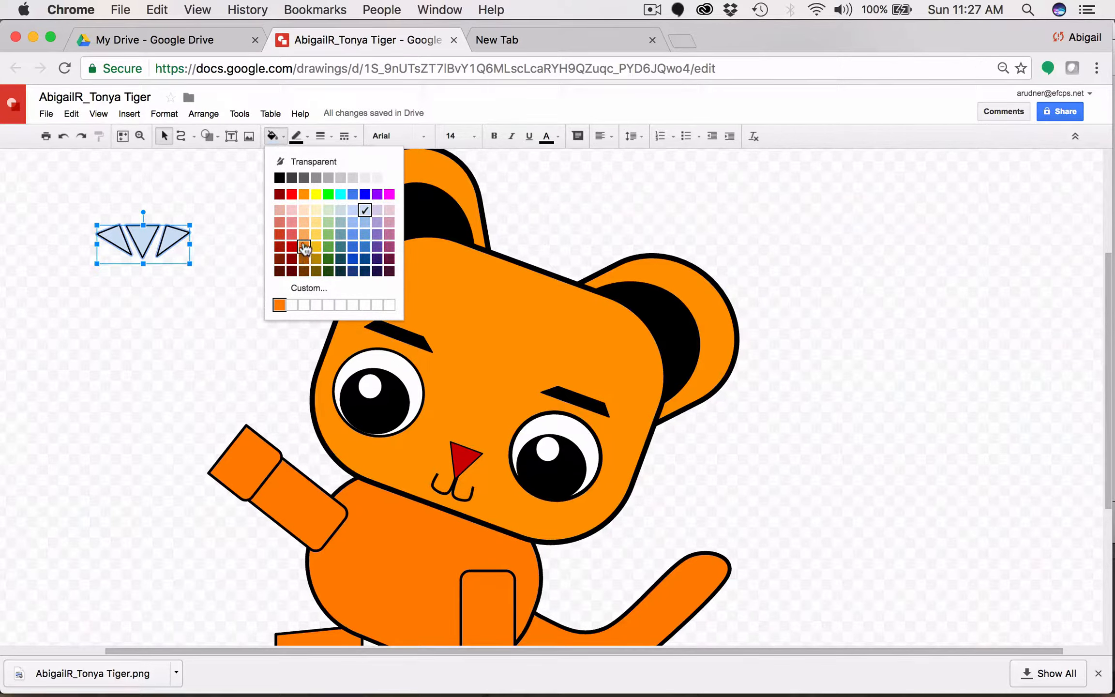
left_click(304, 246)
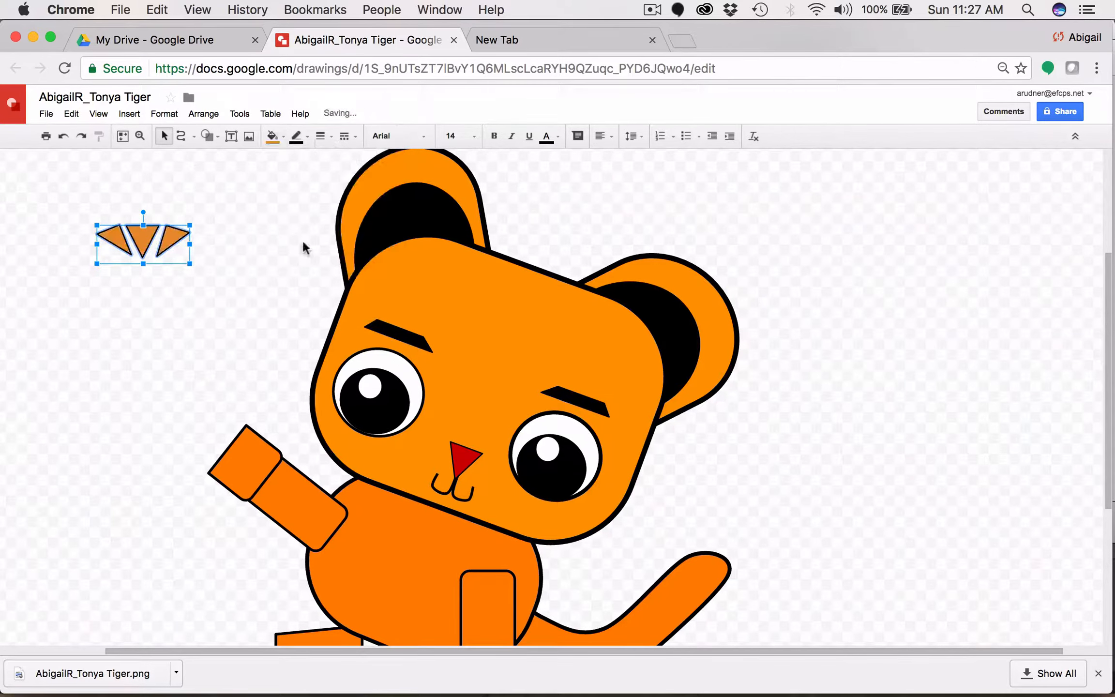
left_click(272, 136)
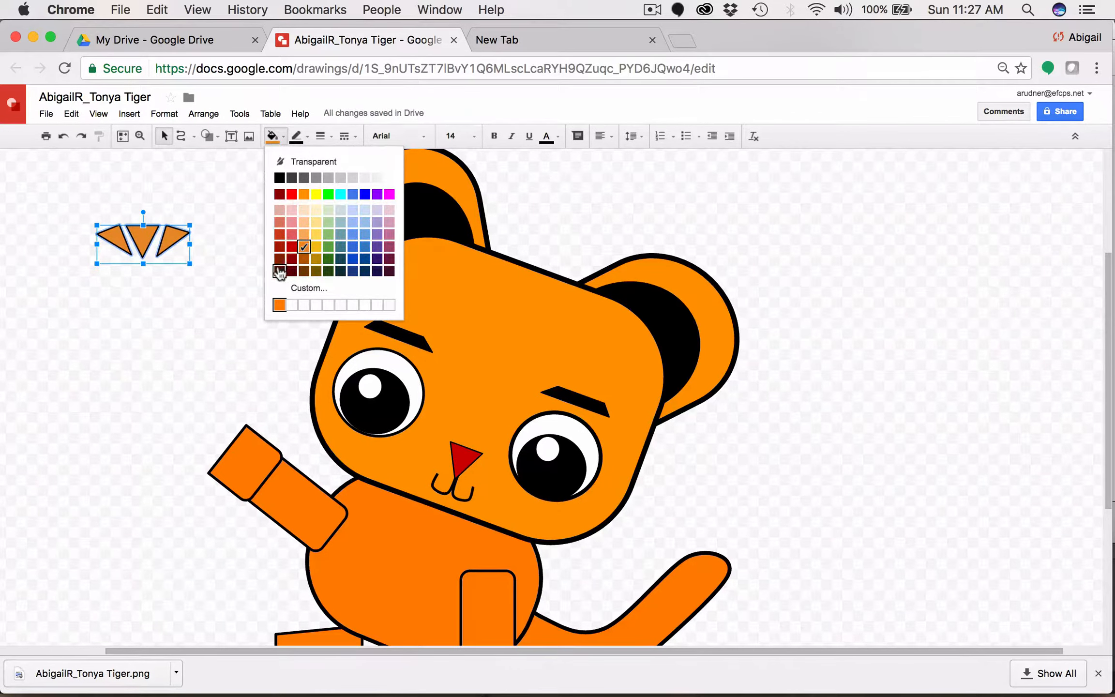
left_click(279, 271)
left_click(296, 136)
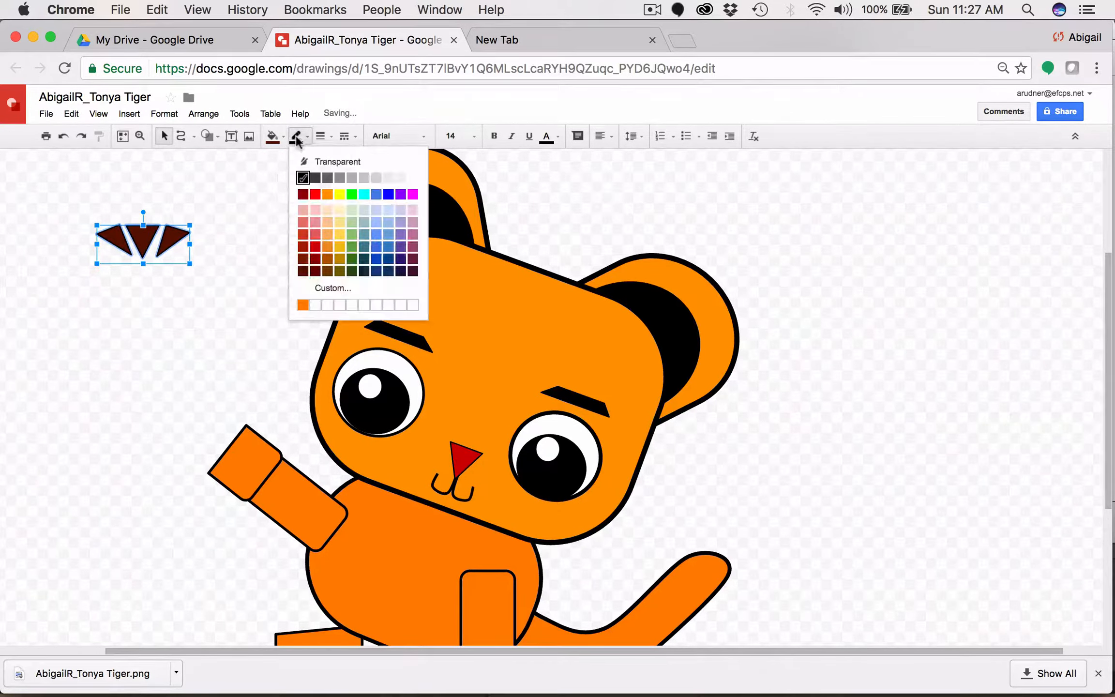
left_click(310, 162)
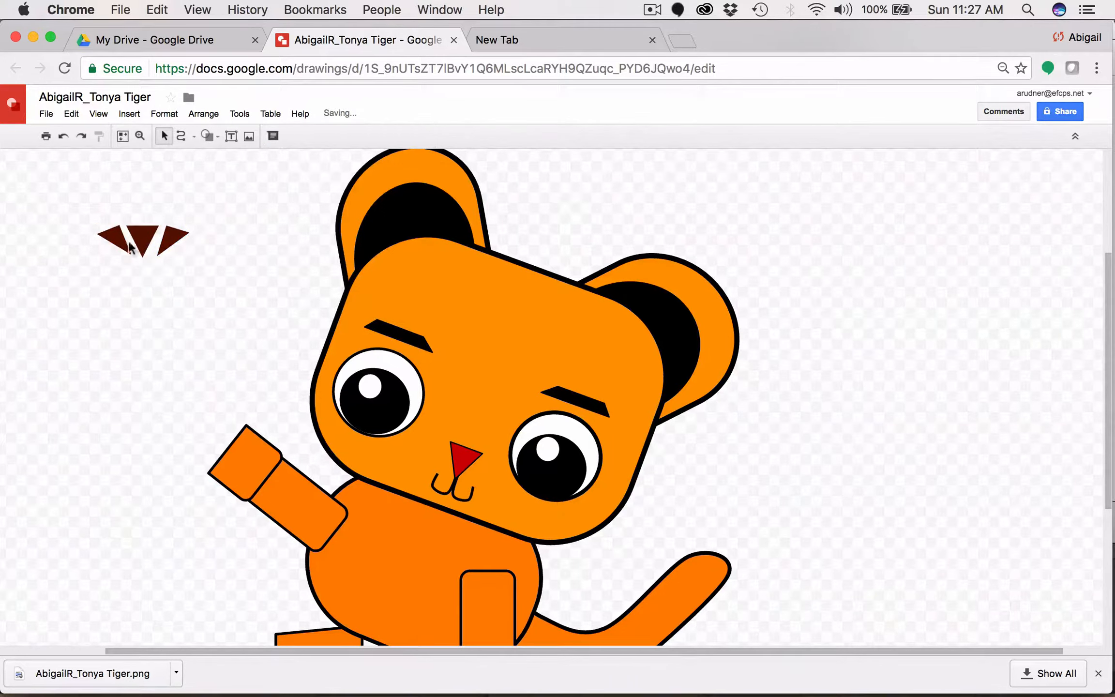
- Shift the right-hand triangle slightly closer to the central one to even out the spacing of the three triangles
left_click(172, 238)
left_click_drag(172, 238, 174, 239)
left_click_drag(72, 225, 173, 240)
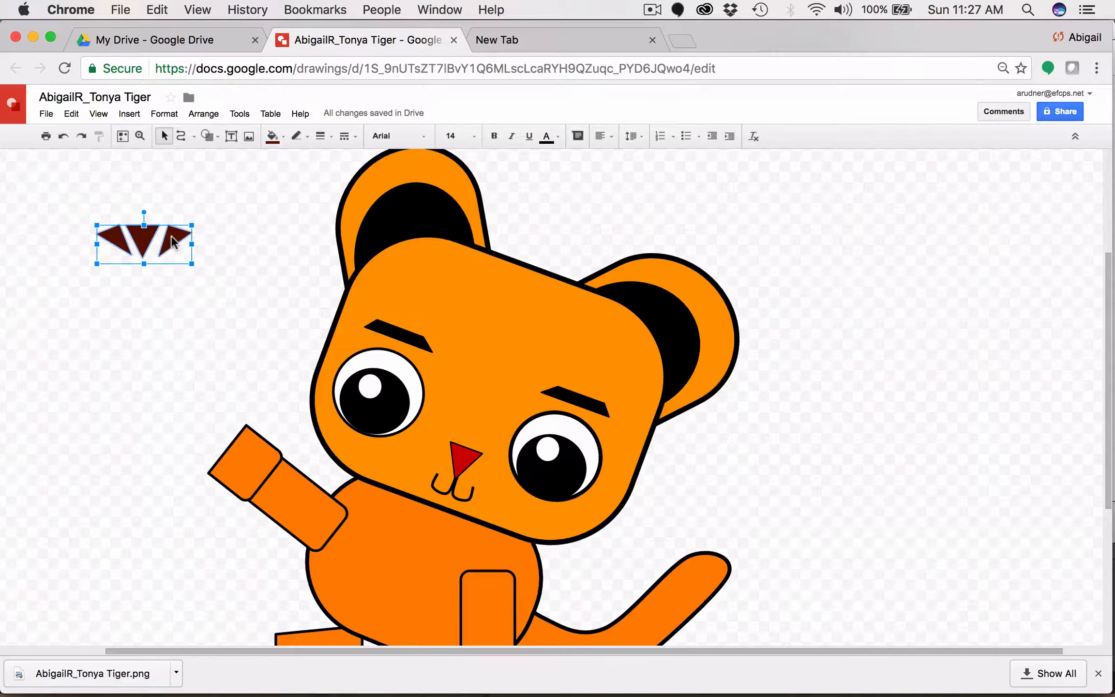
left_click(113, 304)
left_click(170, 237)
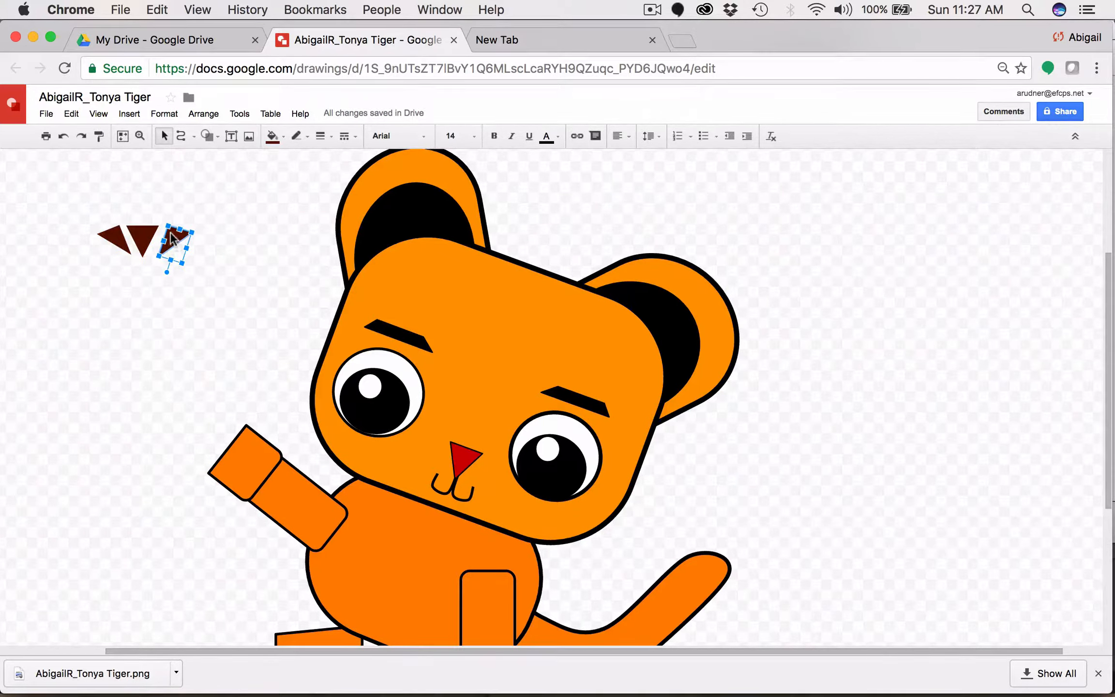
mouse_move(171, 234)
left_mouse_down()
mouse_move(119, 240)
mouse_move(169, 240)
left_mouse_up()
left_click(168, 285)
left_click(120, 239)
left_click(198, 262)
- Group the three dark red-brown triangles into one object
left_click_drag(218, 292, 59, 194)
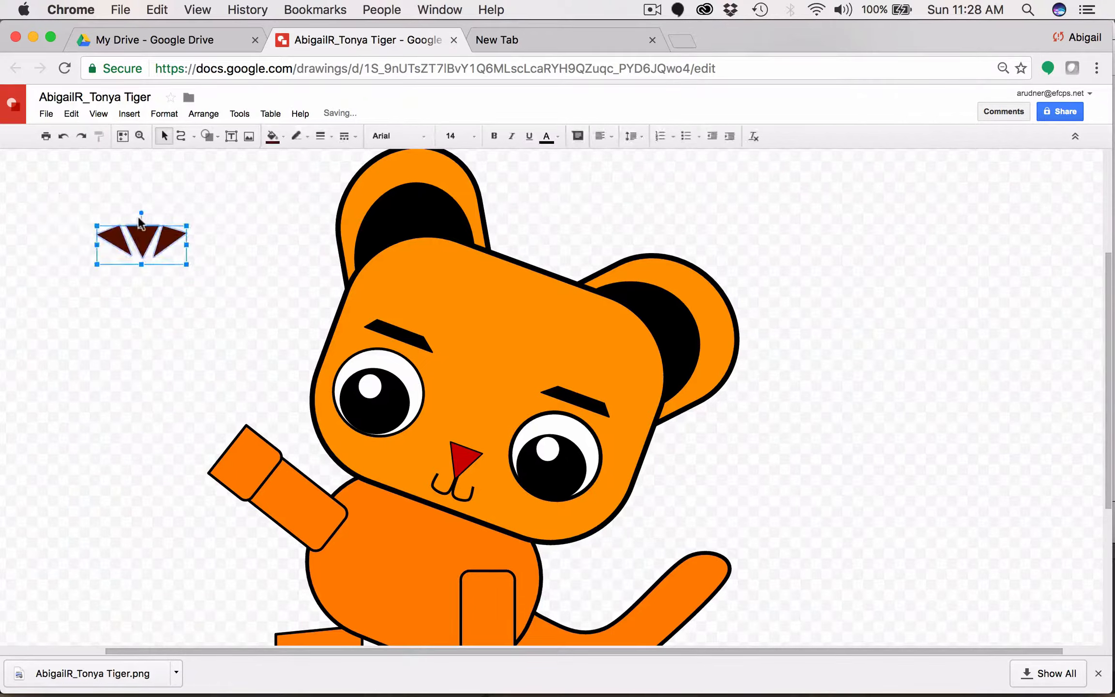
left_click(198, 114)
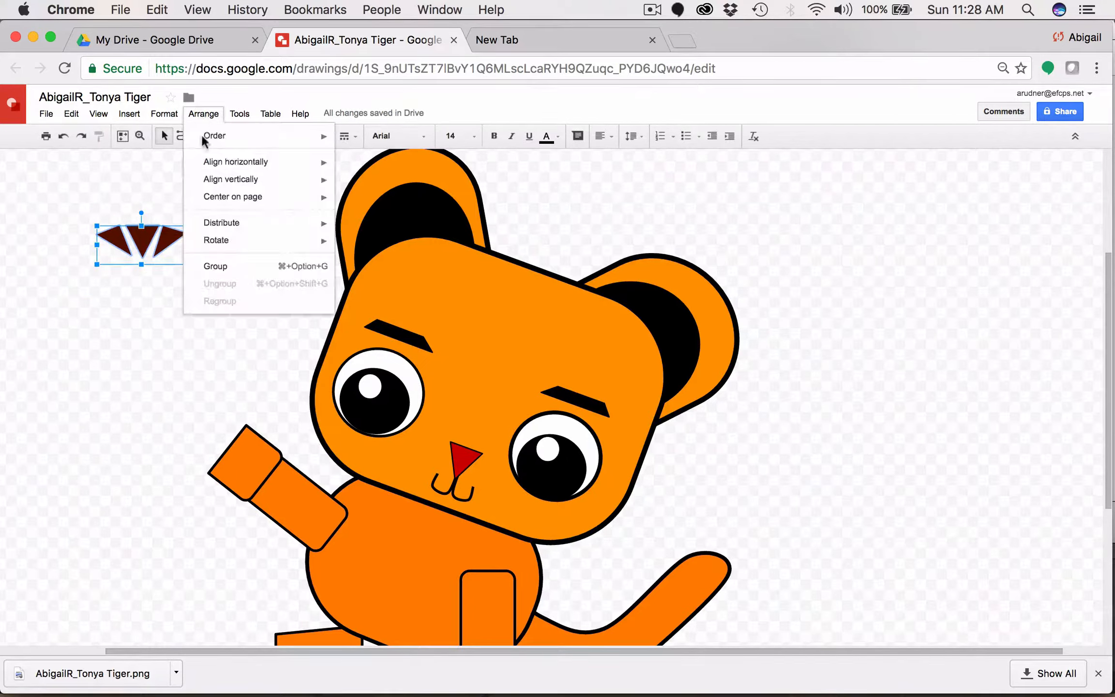
left_click(214, 268)
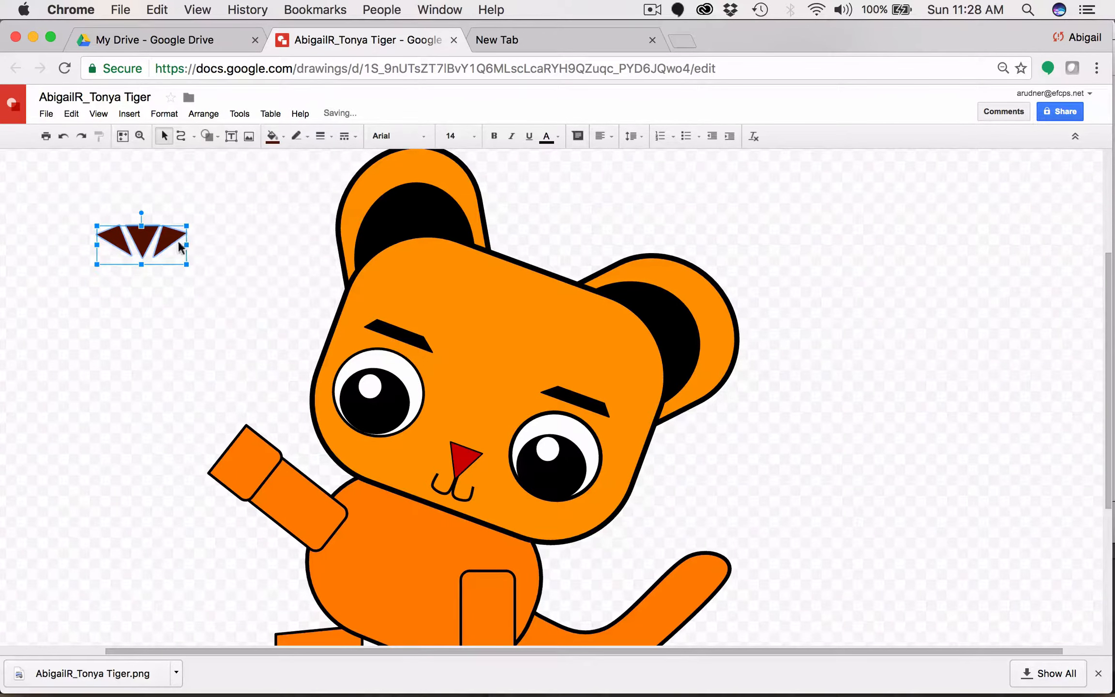
- Move the triangle group onto the tiger's forehead between the ears and rotate it to follow the tilt of the head
left_click_drag(509, 290, 566, 304)
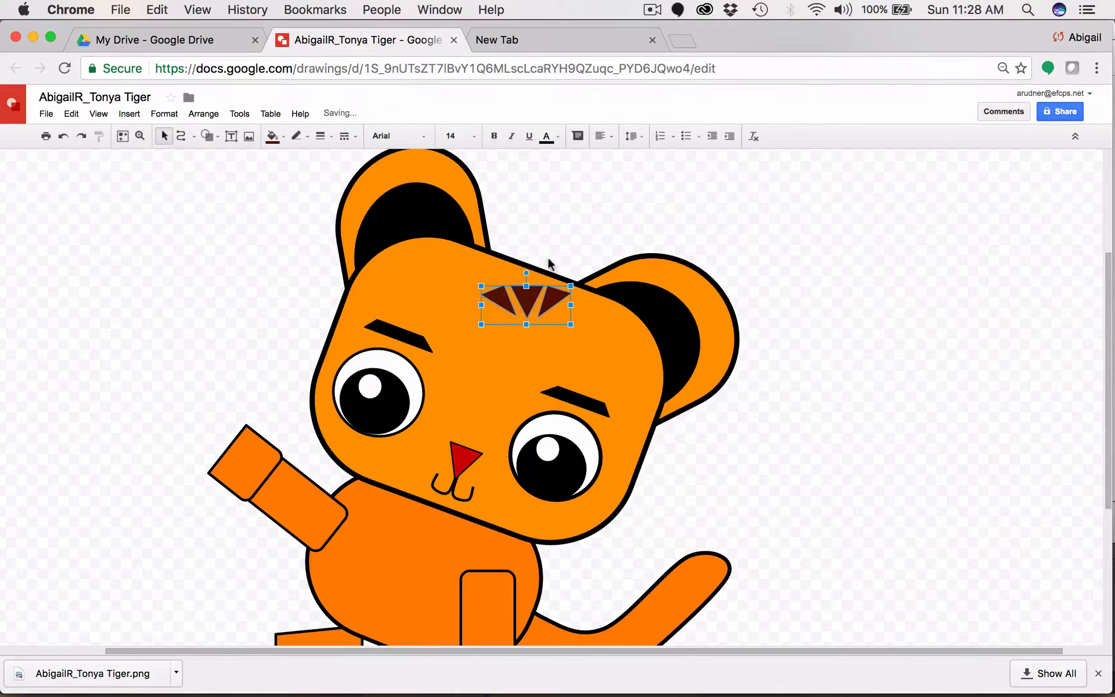
left_click(527, 270)
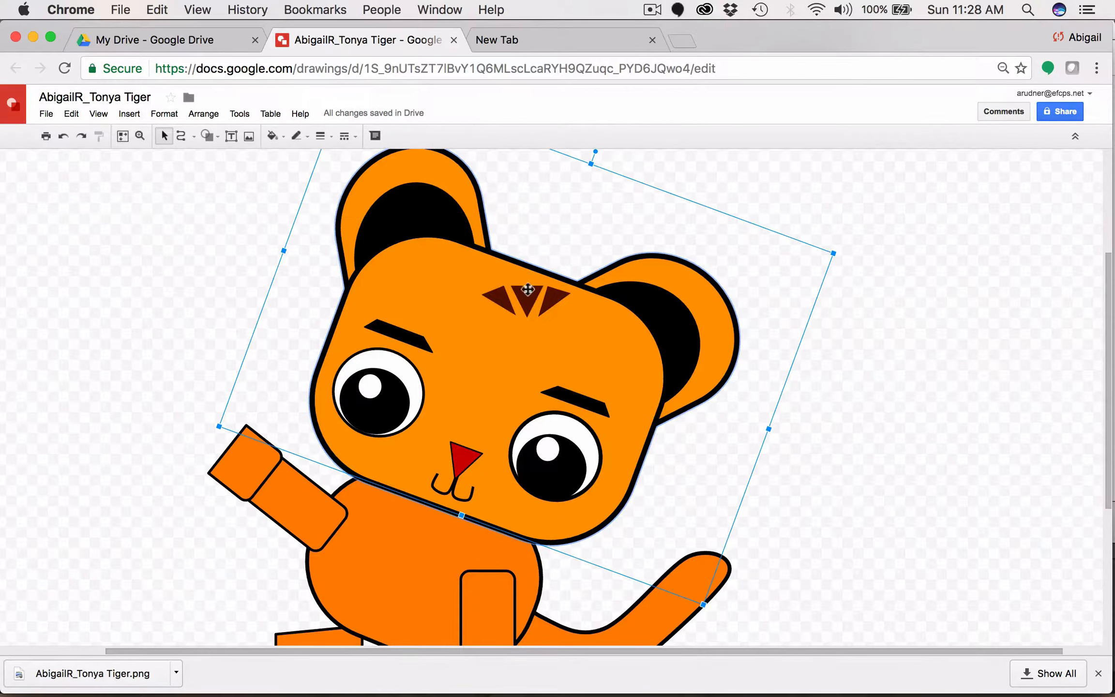
left_click(526, 300)
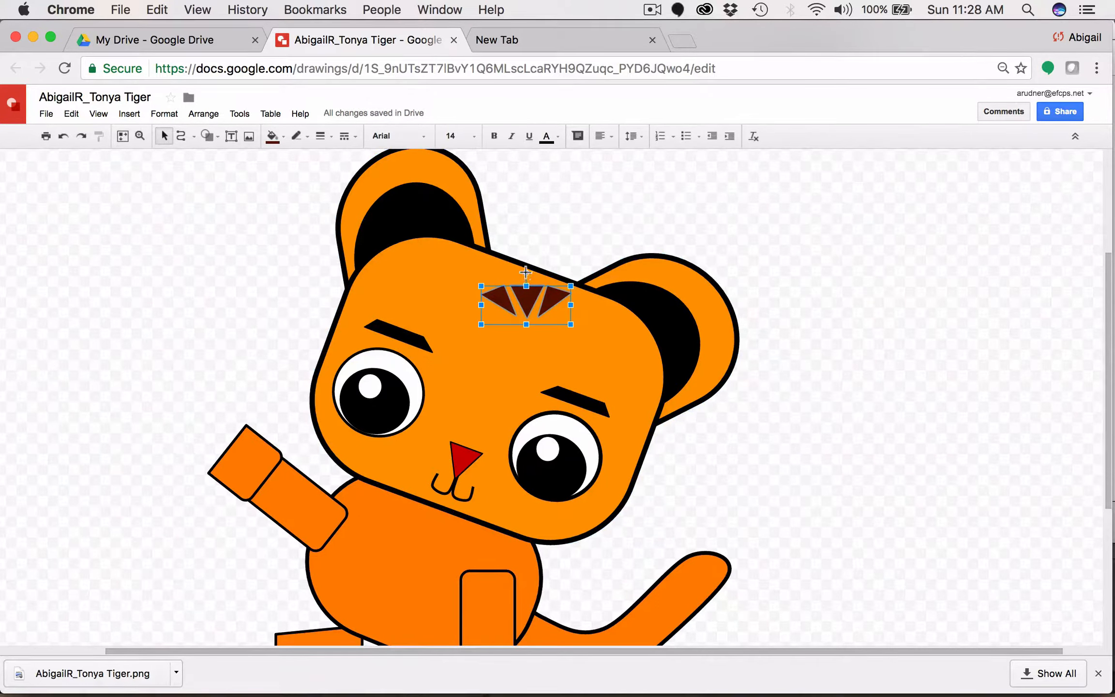
left_click_drag(526, 273, 537, 274)
key("Up")
key("Up")
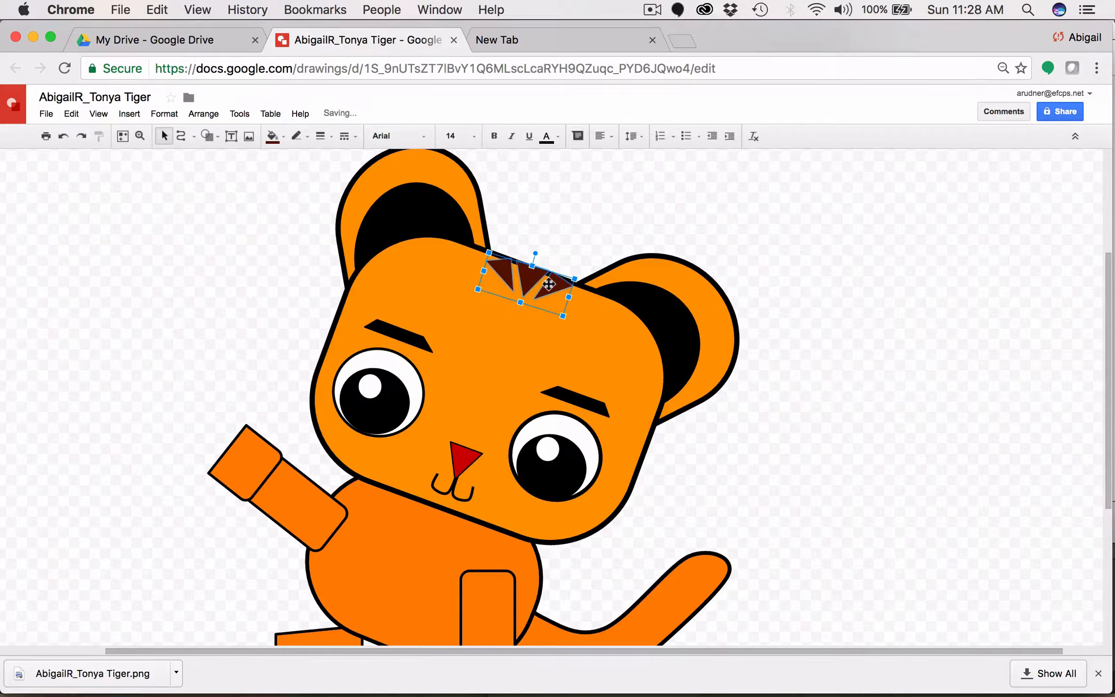
left_click_drag(546, 285, 542, 295)
left_click(567, 224)
left_click(544, 292)
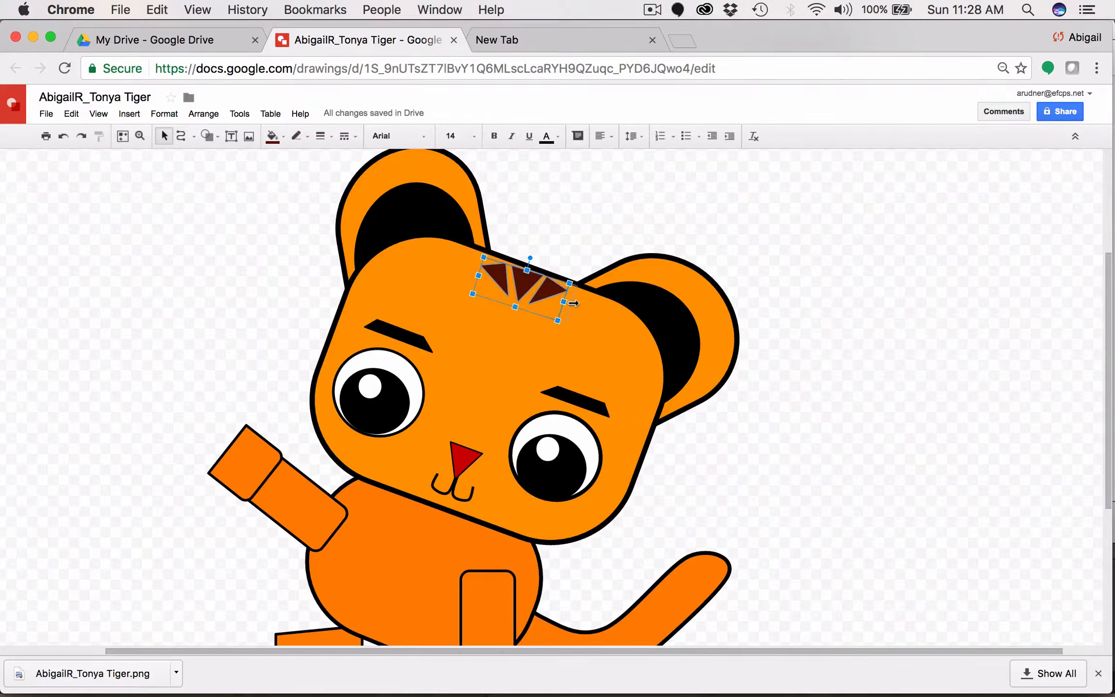
- Widen the triangle group slightly towards both ears
left_click_drag(573, 303, 581, 306)
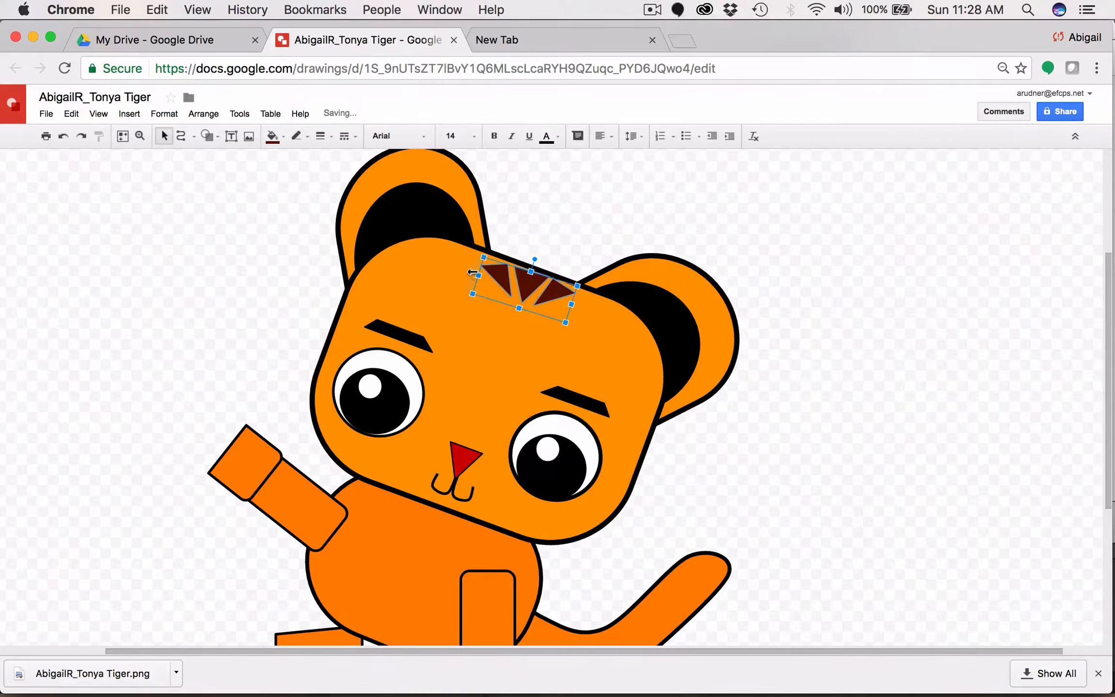
left_click_drag(473, 273, 466, 274)
left_click(567, 216)
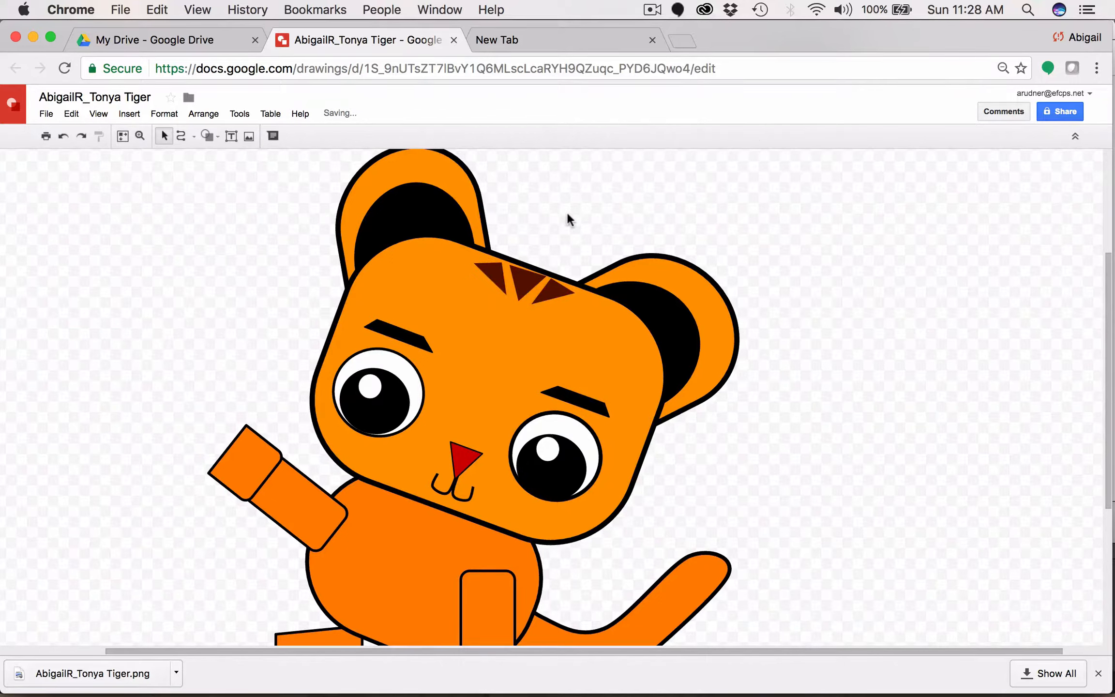
- Rotate the forehead triangle group slightly clockwise and nudge it down, just below the top outline of the head
left_click(552, 290)
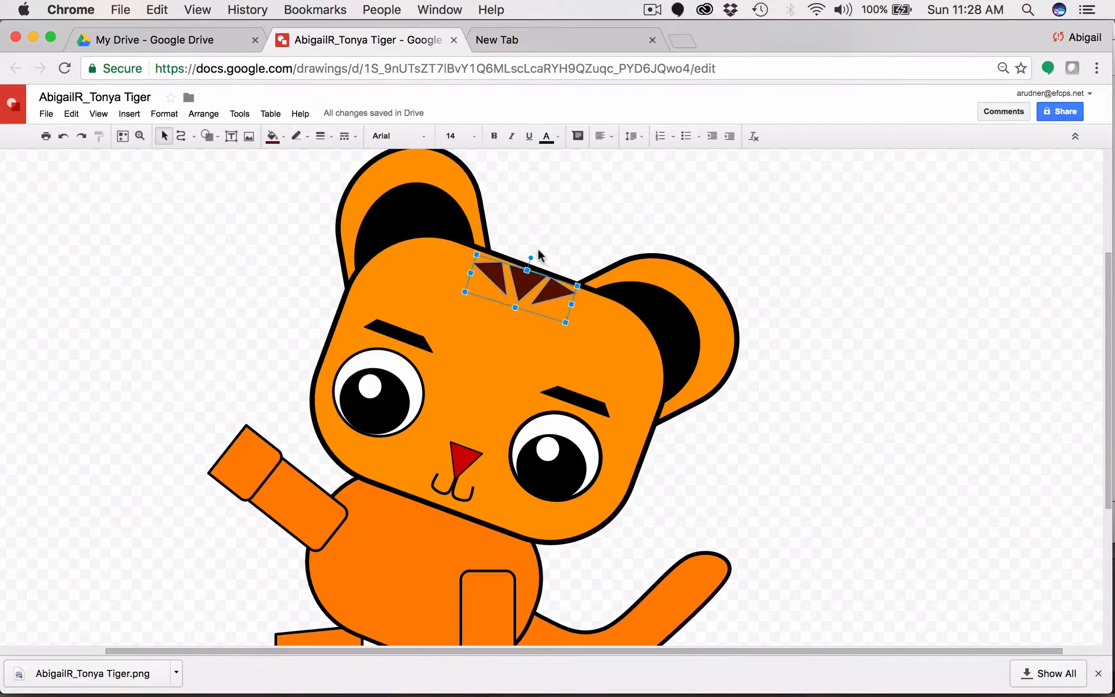
left_click_drag(531, 256, 535, 258)
key("Down")
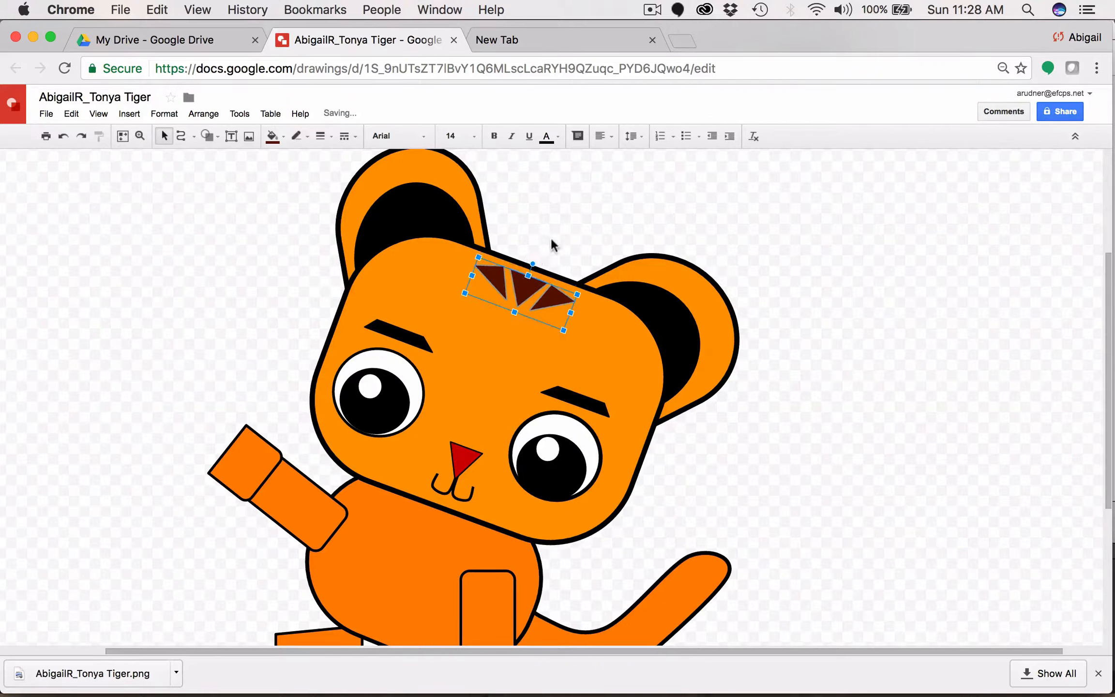
left_click(550, 240)
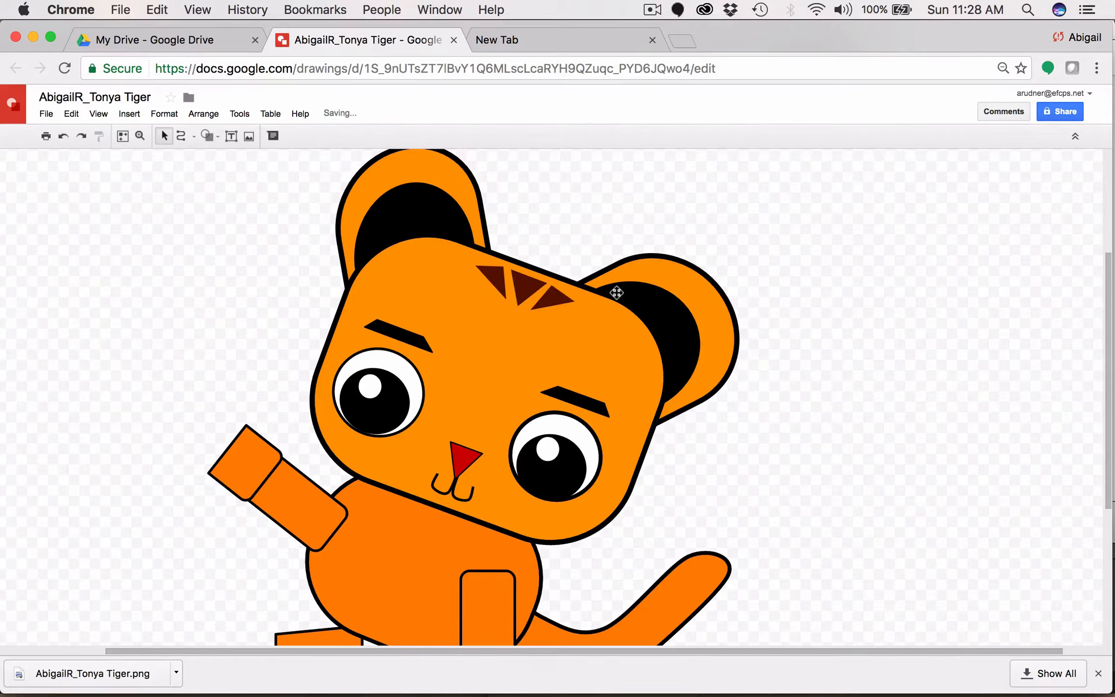
- Change the fill of the left inner ear from black to light pink
scroll(616, 292, "left", 3)
scroll(616, 292, "up", 1)
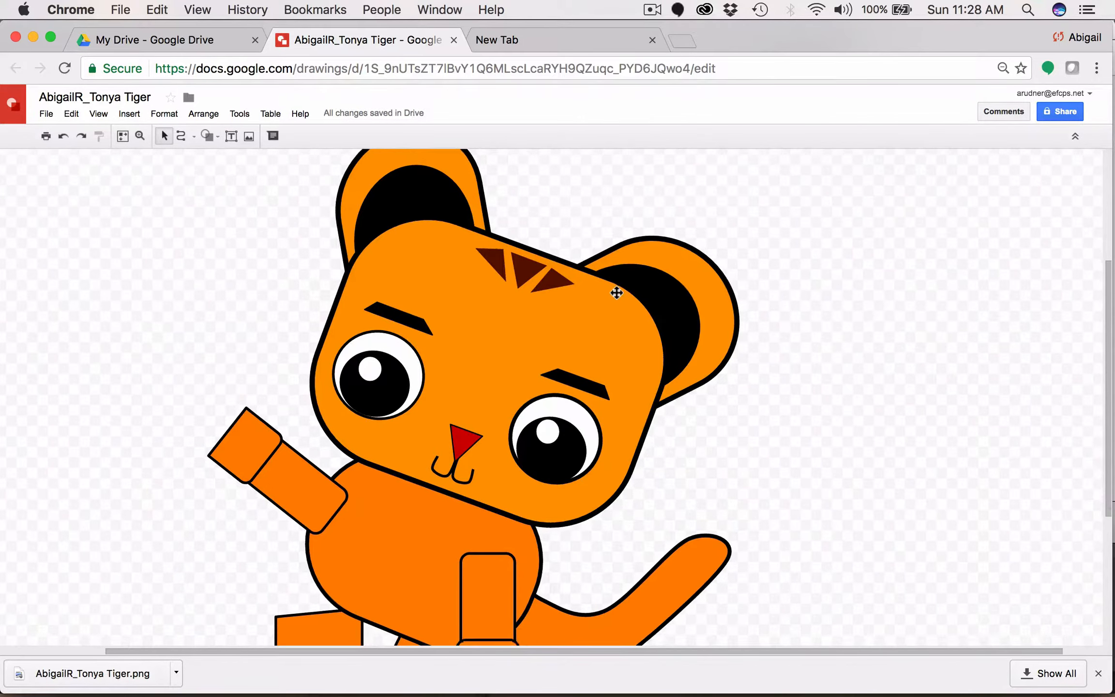
scroll(616, 292, "down", 1)
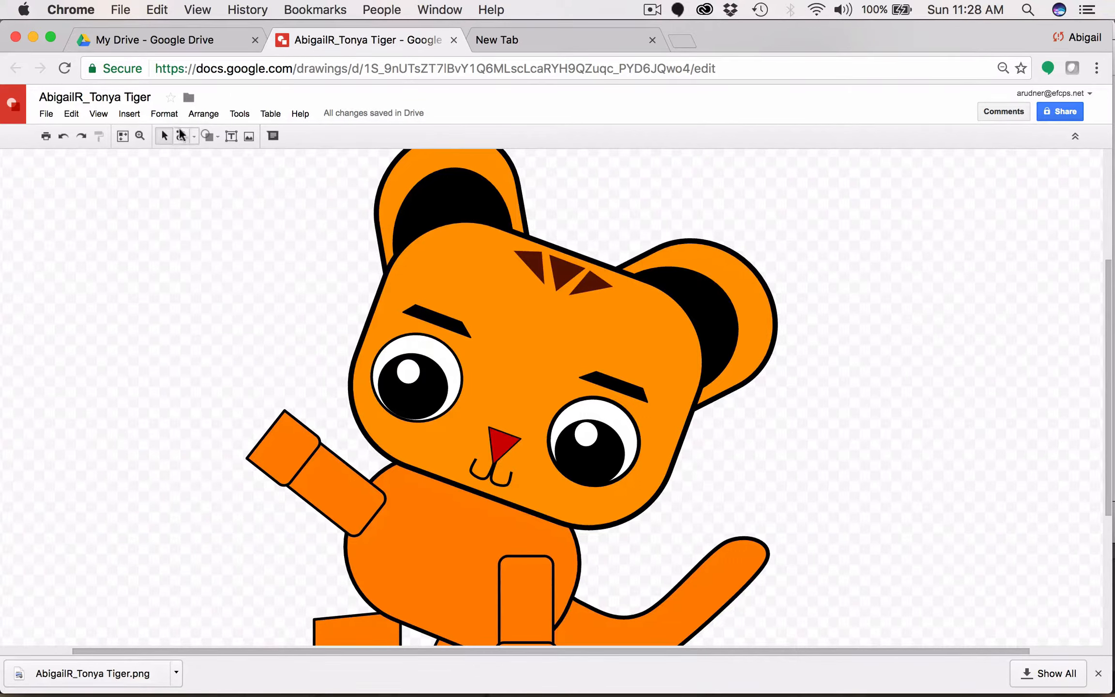
left_click(447, 193)
left_click(446, 191)
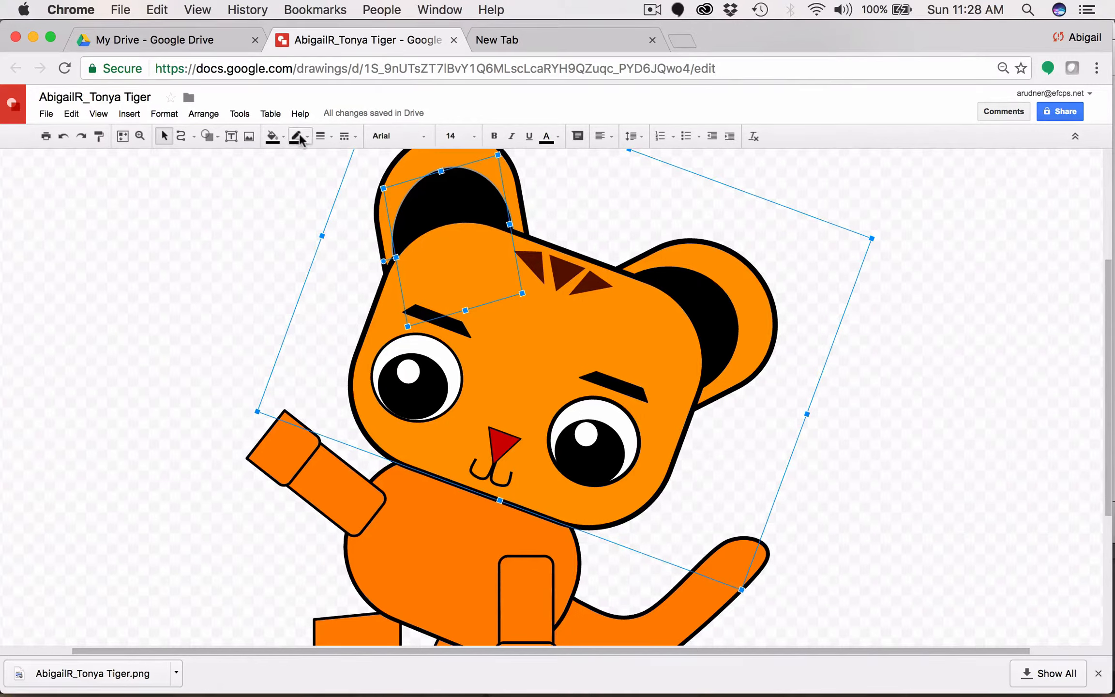
left_click(272, 136)
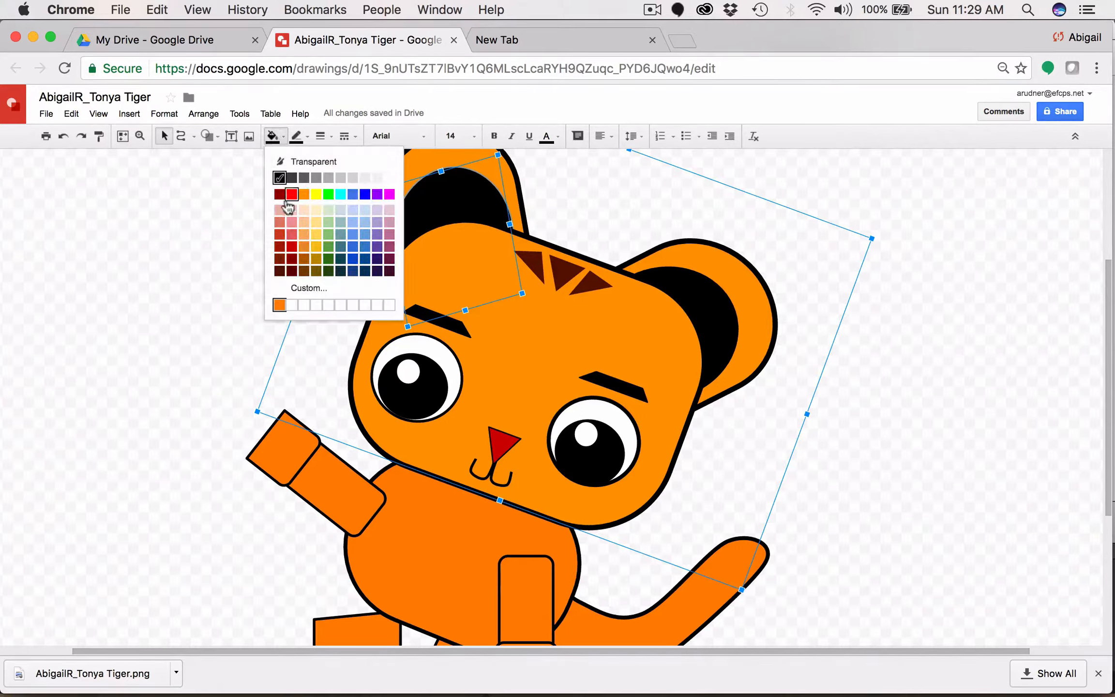
left_click(291, 223)
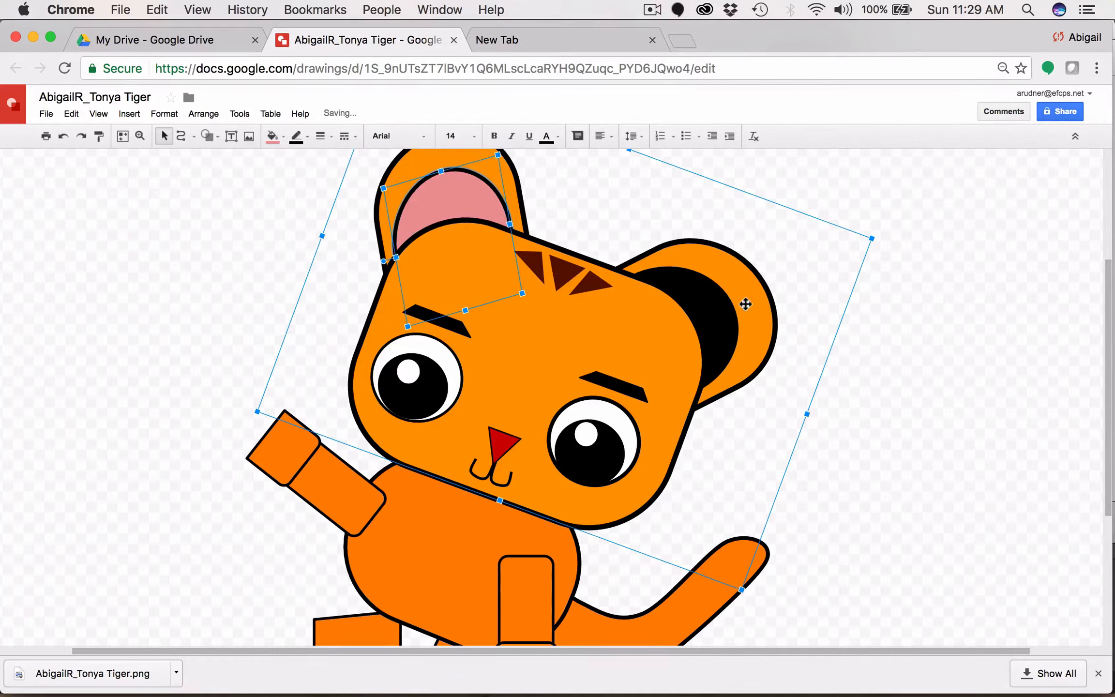
- Change the right inner ear's fill from black to brownish dark orange, trying a lighter orange shade first
left_click(692, 296)
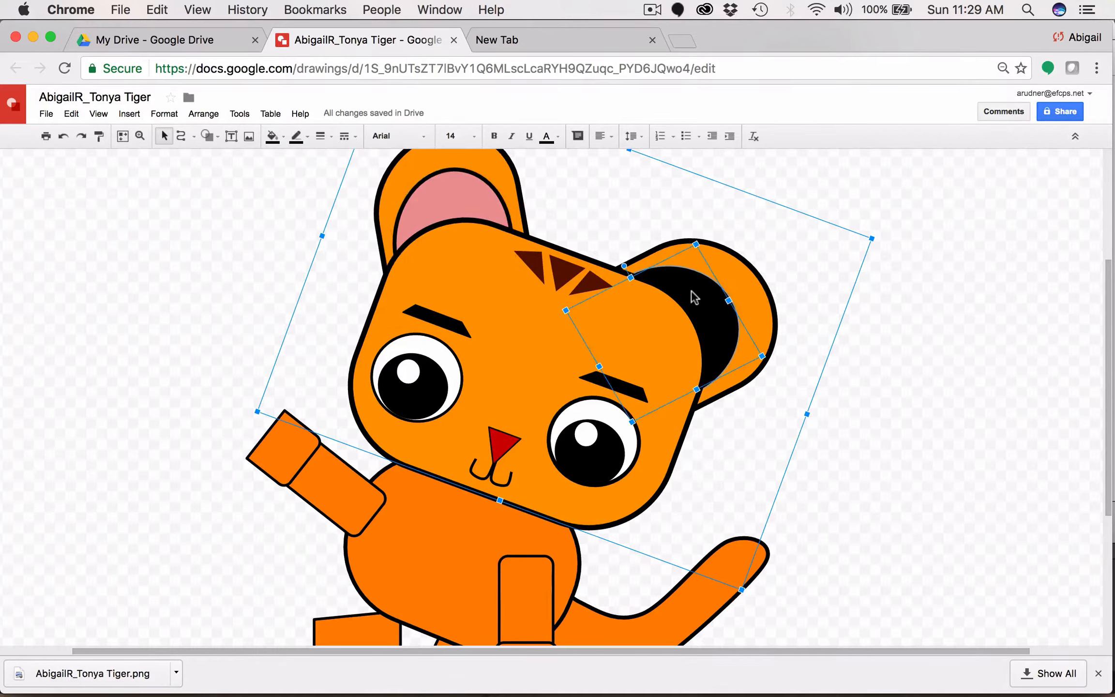
left_click(273, 136)
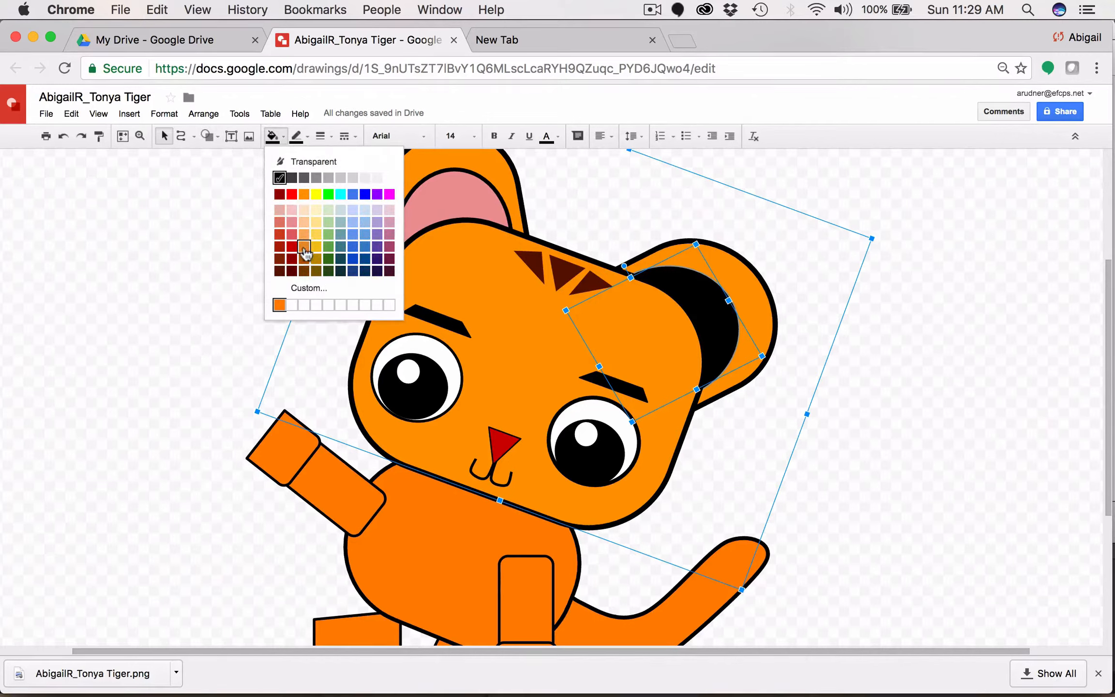
left_click(304, 246)
left_click(272, 136)
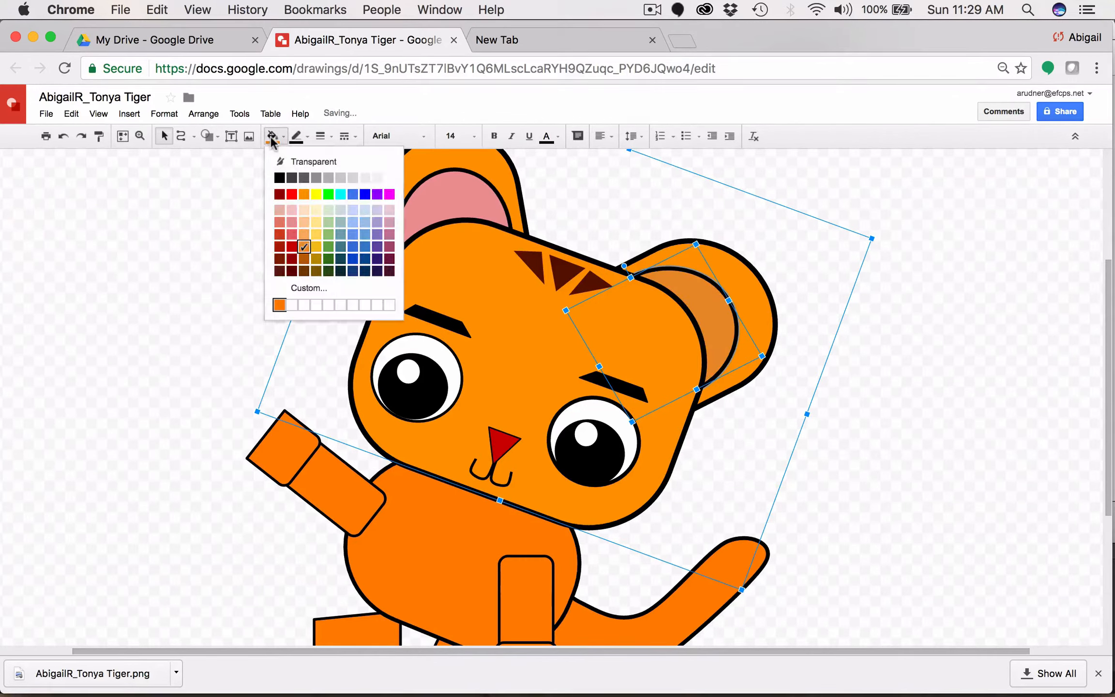
left_click(303, 259)
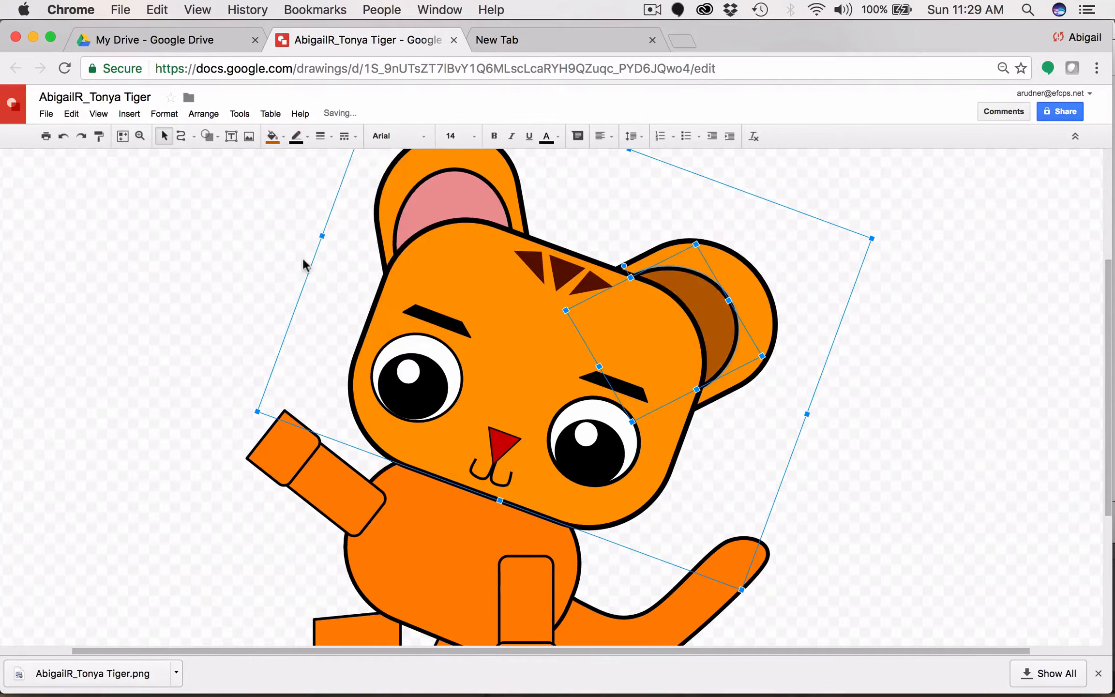
- Try the darkest brown fill on the right inner ear and return it to the brownish dark orange
left_click(283, 141)
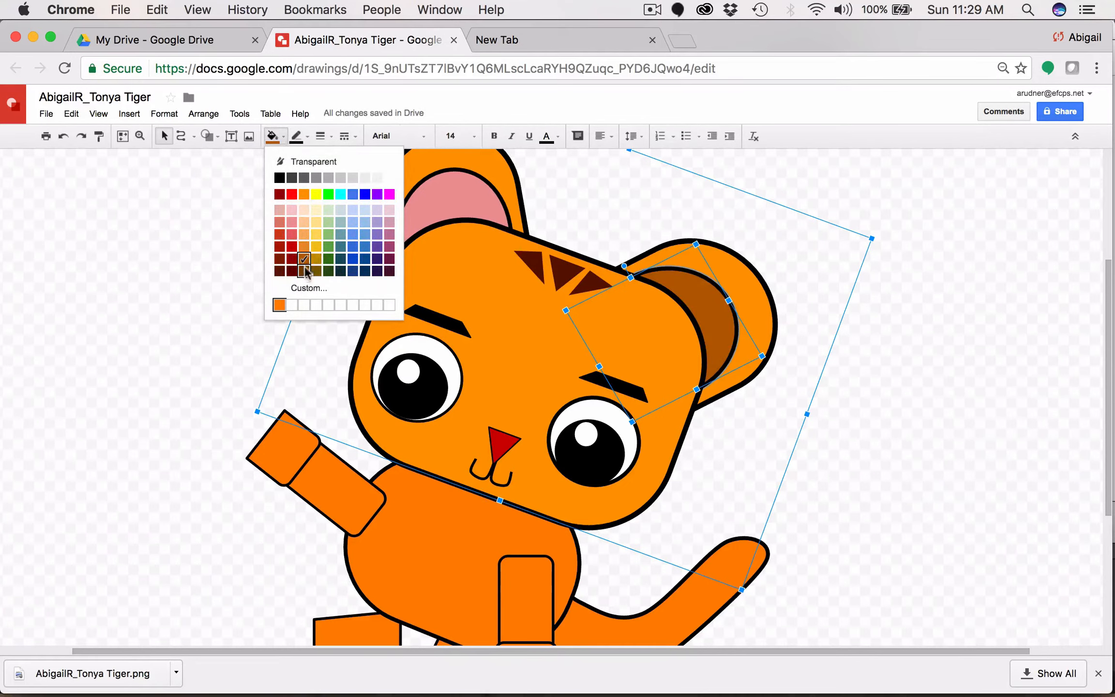
left_click(306, 270)
left_click(277, 139)
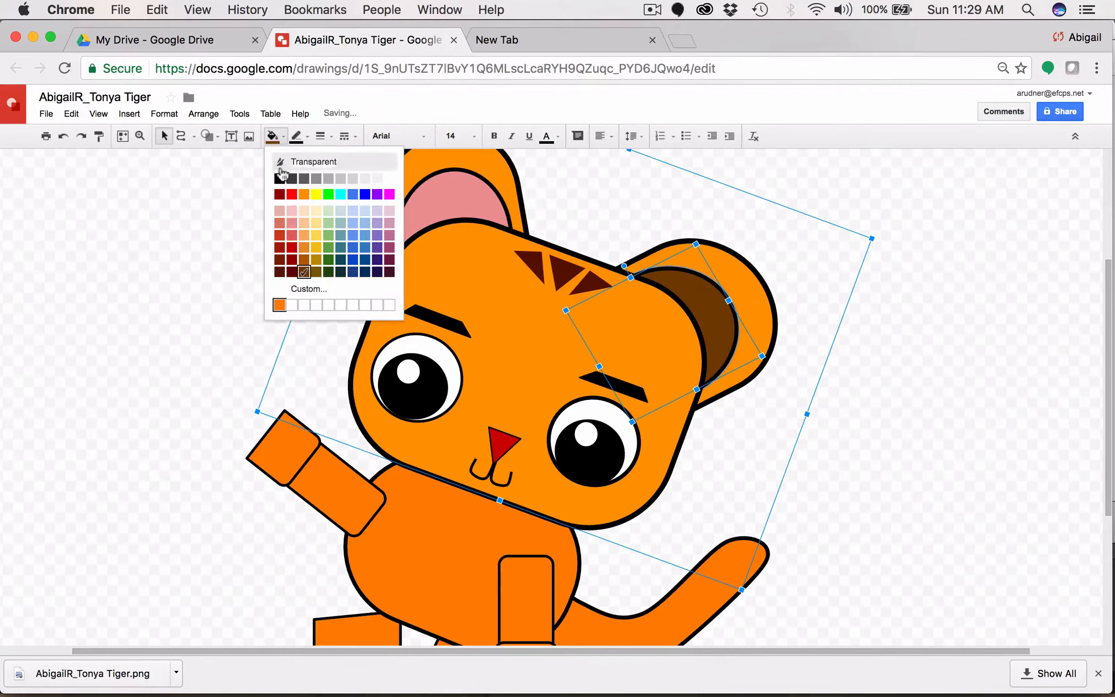
left_click(305, 259)
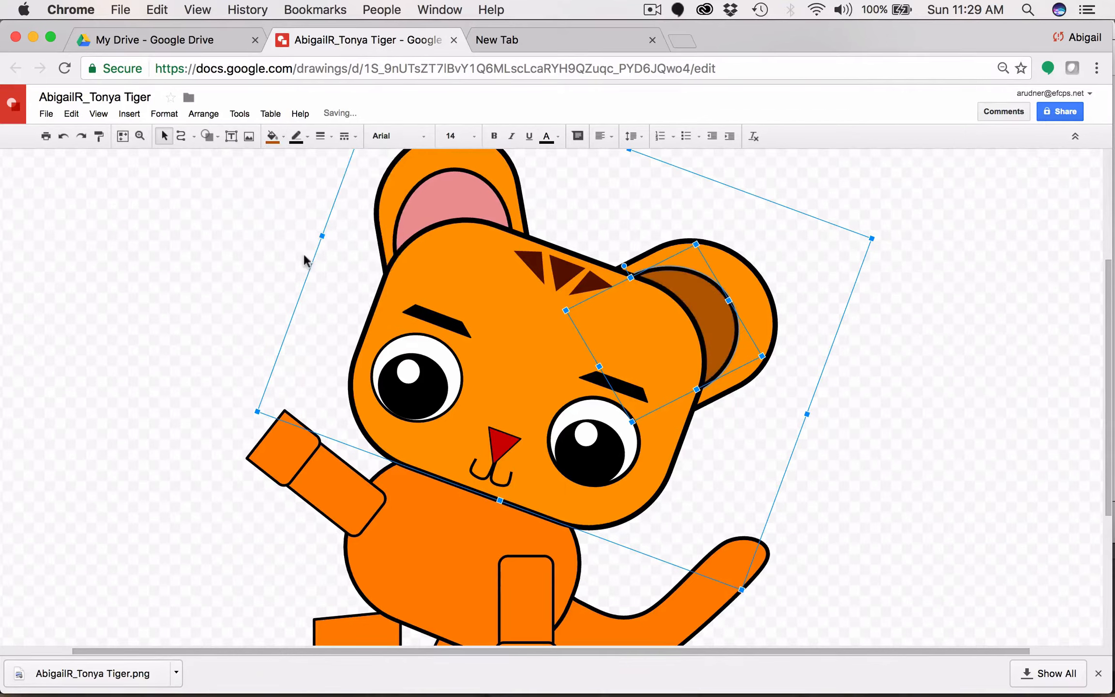
- Recolour the left inner ear with the same brownish dark orange fill as the right one and deselect it
left_click(324, 208)
left_click(423, 195)
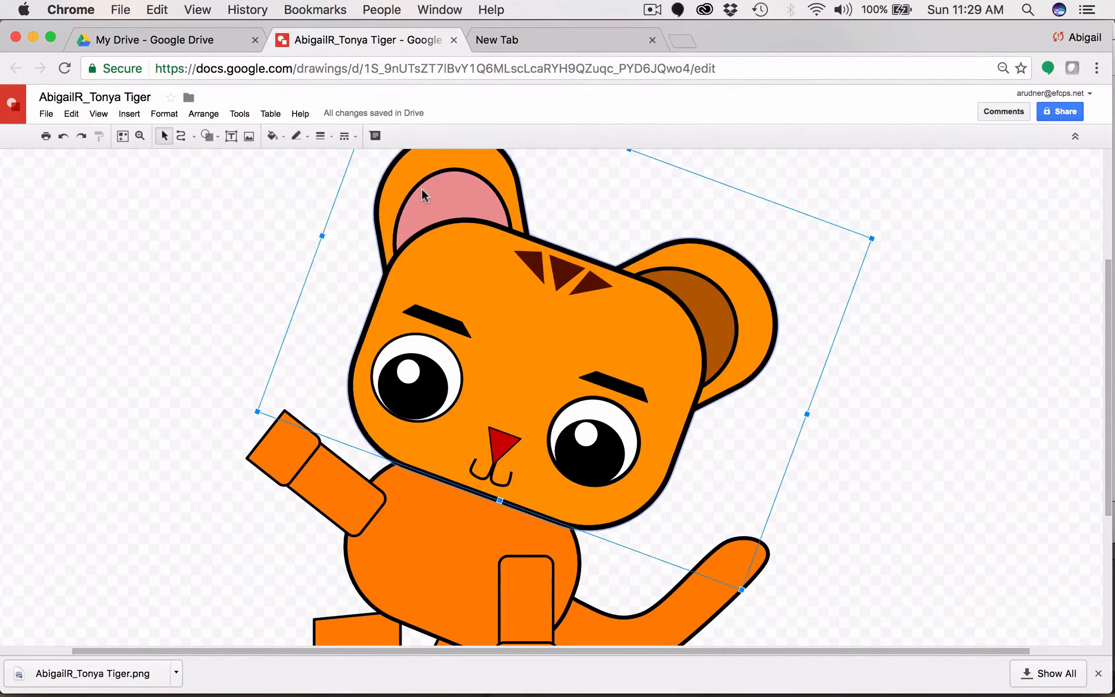
left_click(440, 199)
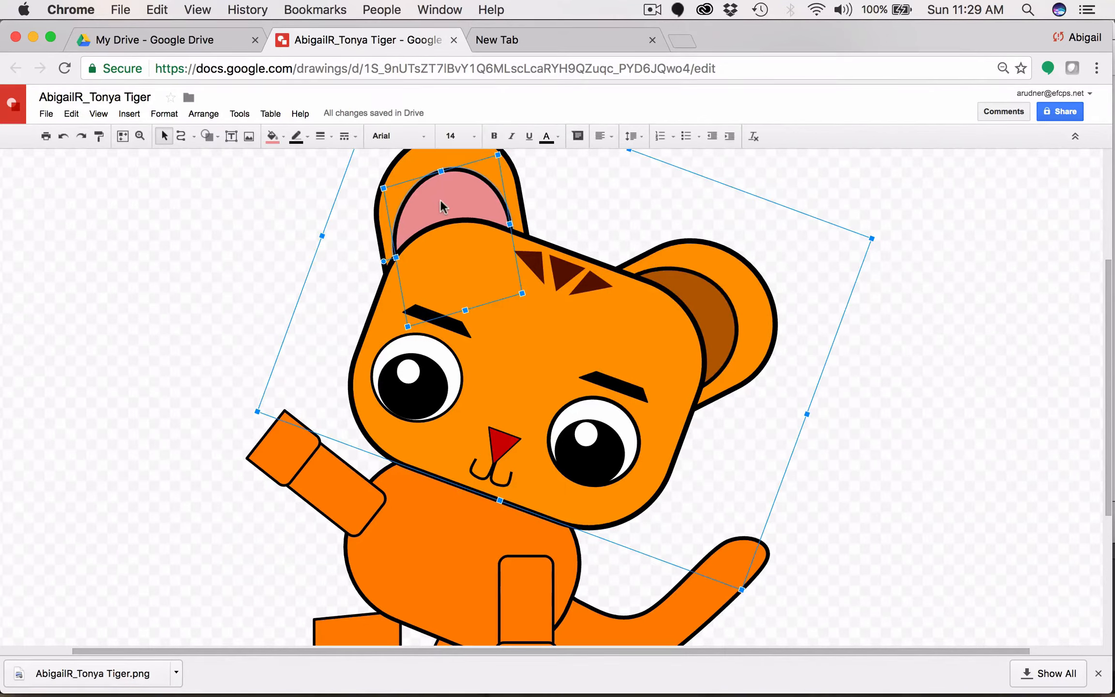
left_click(273, 135)
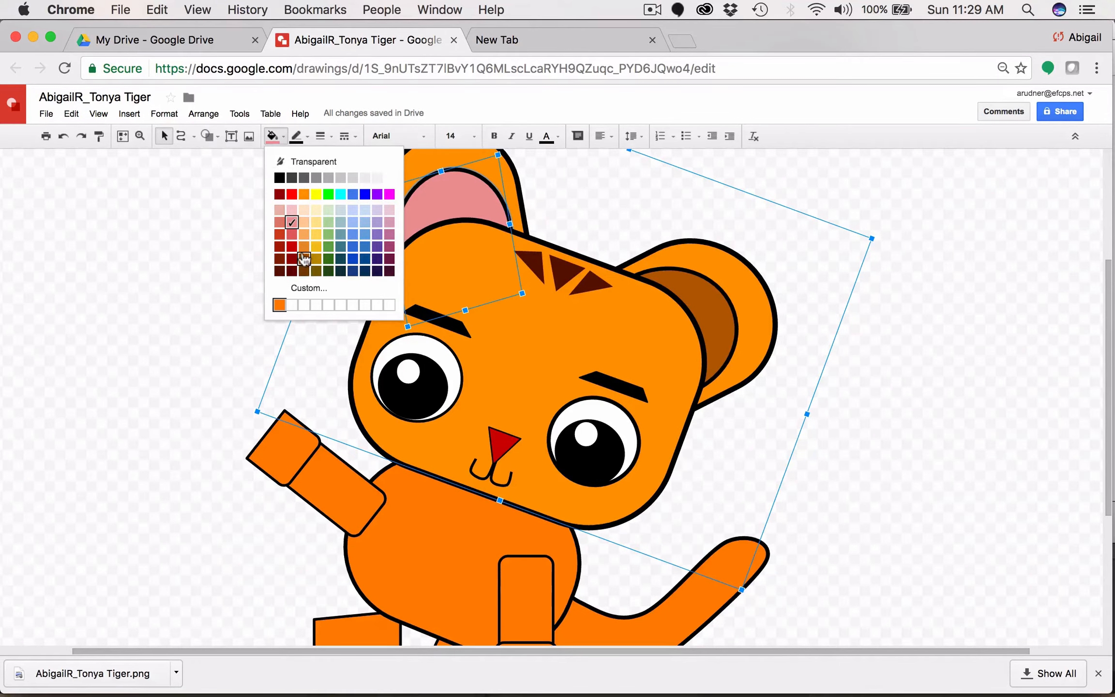
left_click(304, 260)
left_click(211, 259)
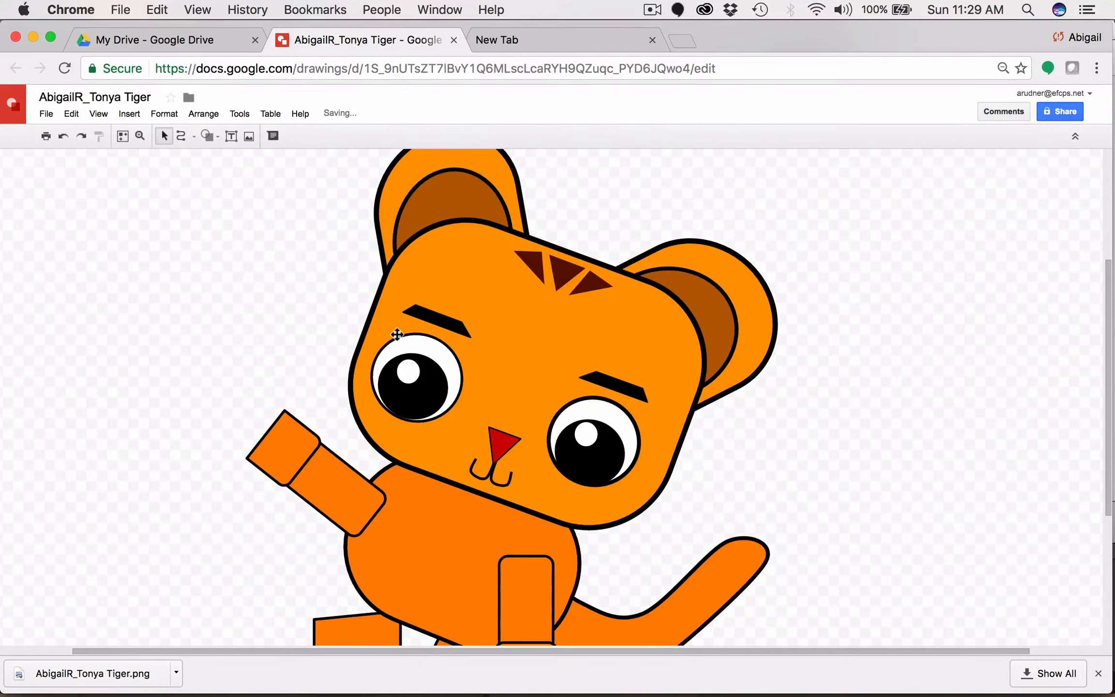
scroll(396, 335, "right", 3)
scroll(397, 335, "down", 3)
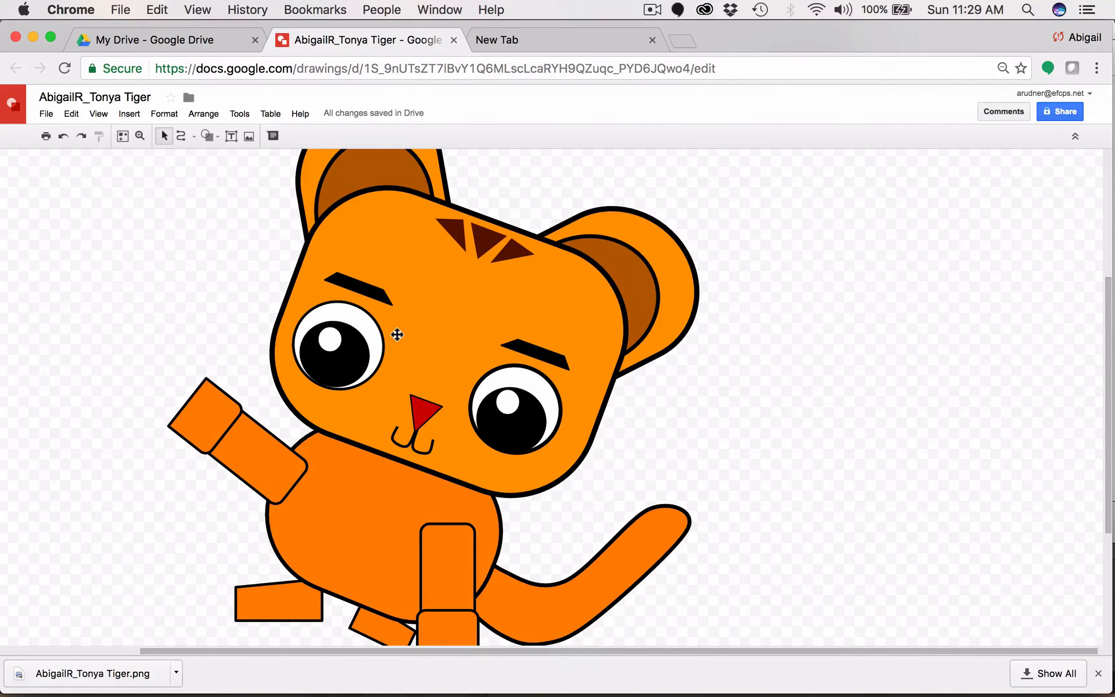
scroll(397, 334, "down", 1)
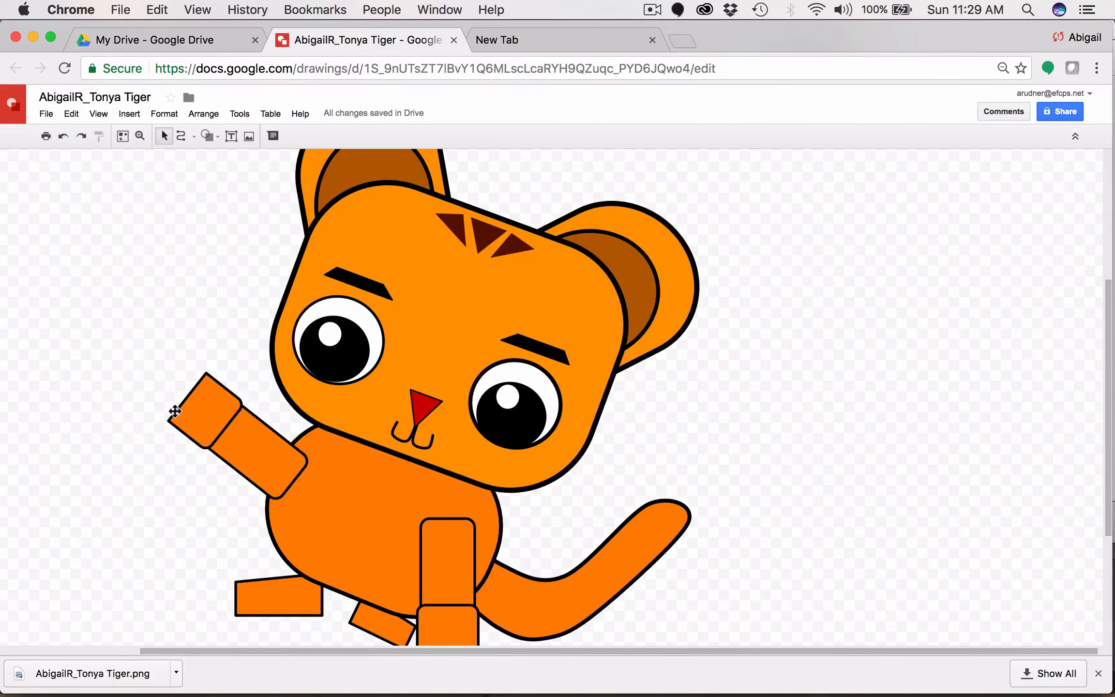
scroll(175, 411, "up", 2)
scroll(175, 411, "left", 2)
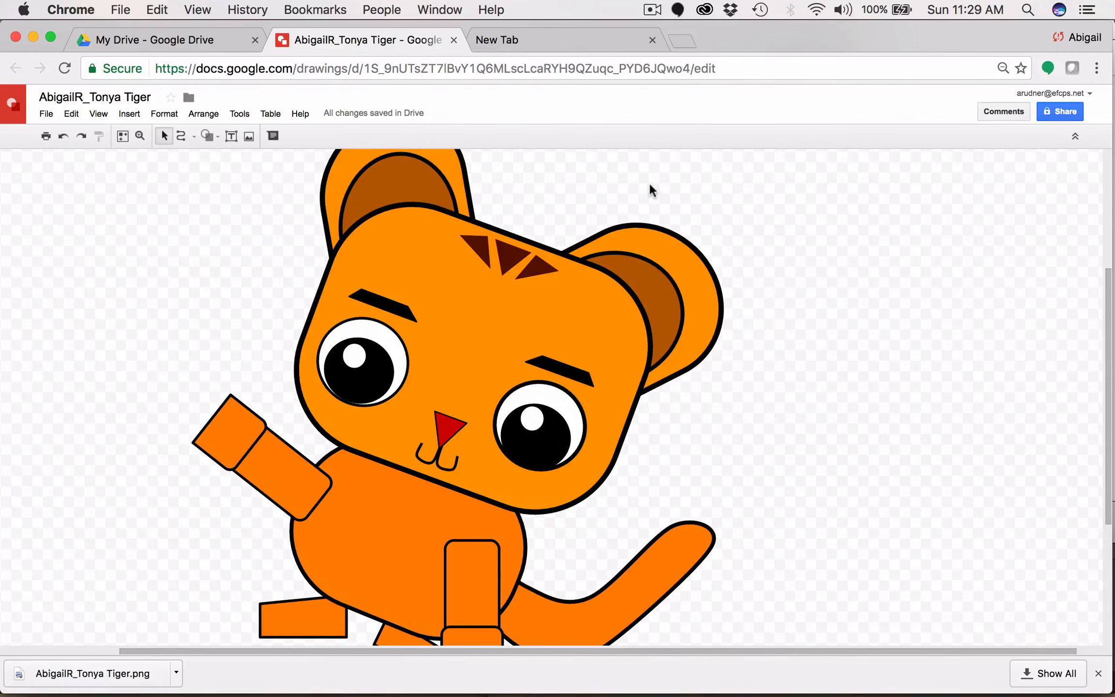